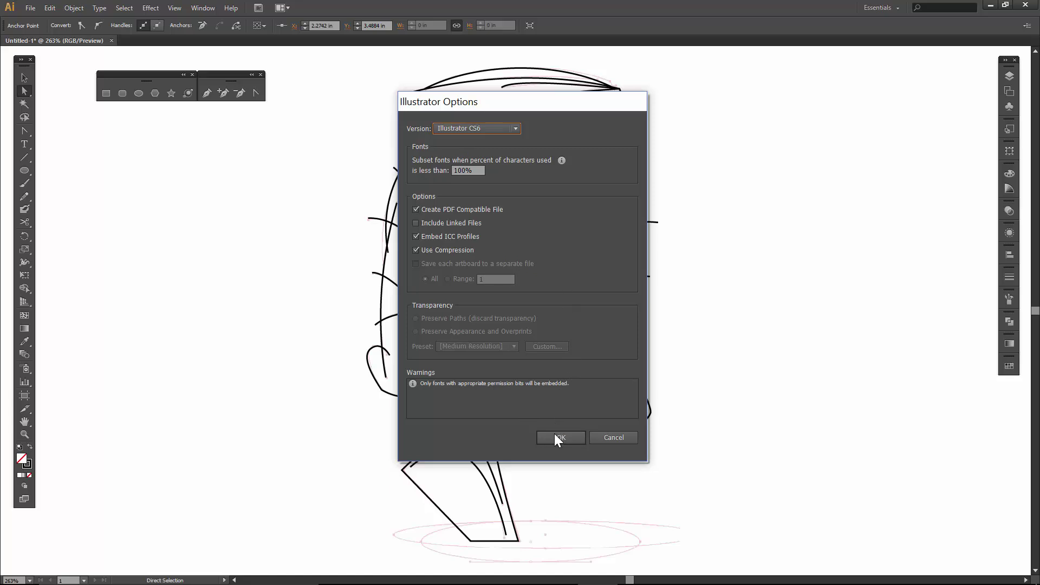
Step: Save the drawing as Mummy Tut.ai, duplicate the INKING layer, and hide the original INKING layer
click(556, 439)
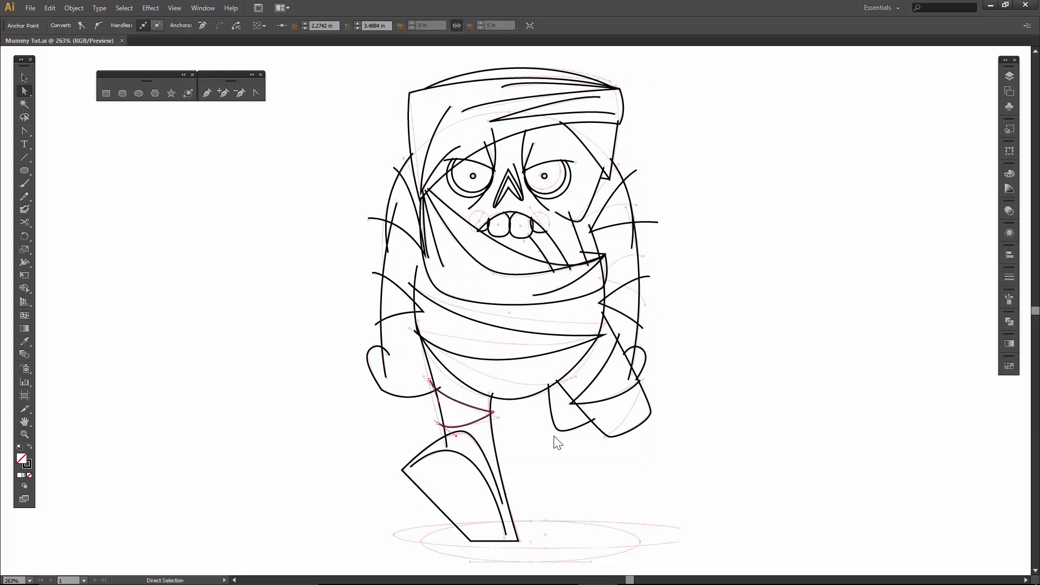
click(1011, 75)
click(992, 68)
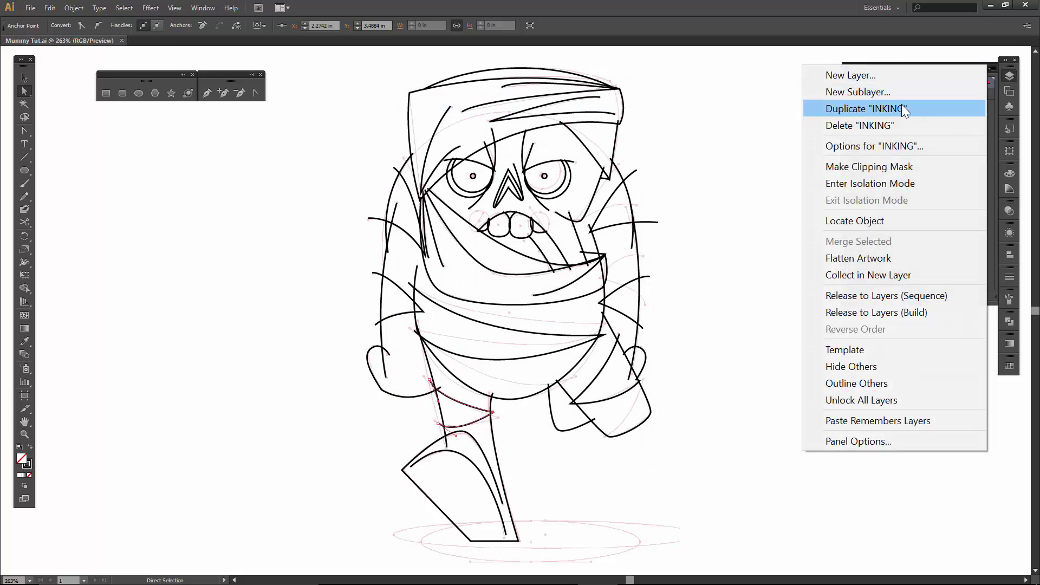
click(901, 109)
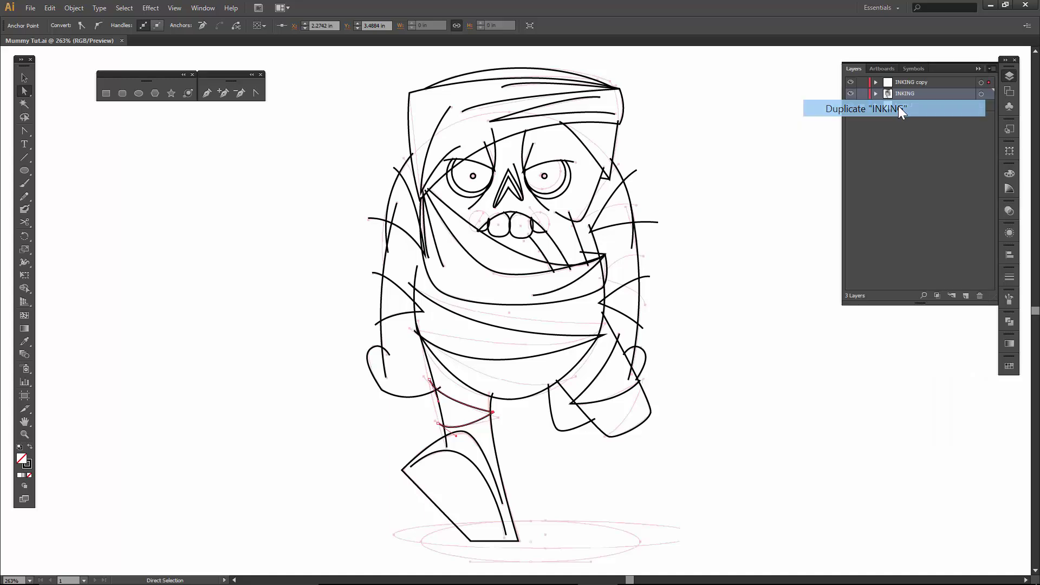
click(851, 94)
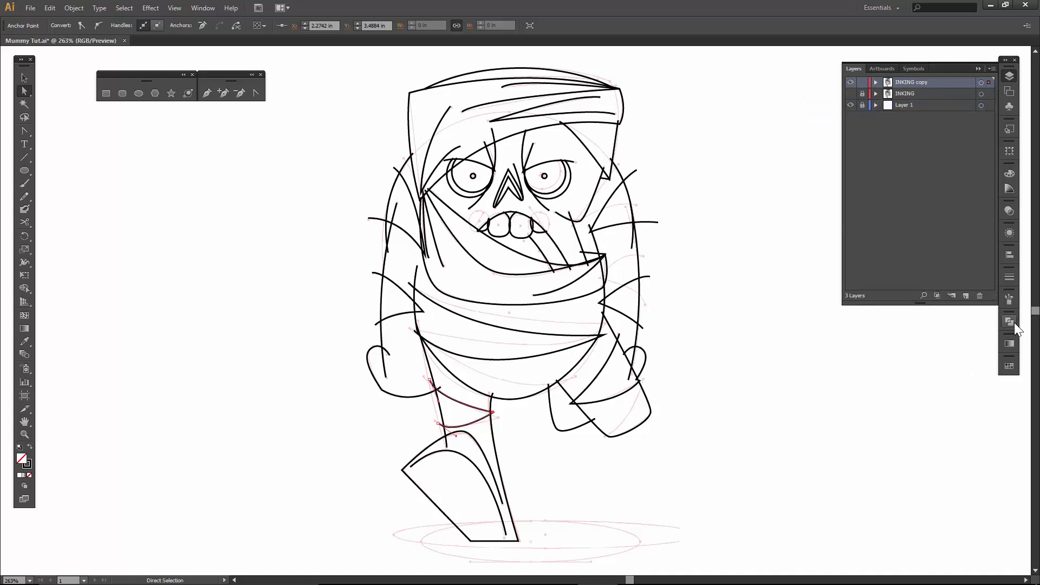
Step: Open the User Defined 'brushes (1) Tints' brush library, then move it beside the mummy and enlarge it
click(1011, 299)
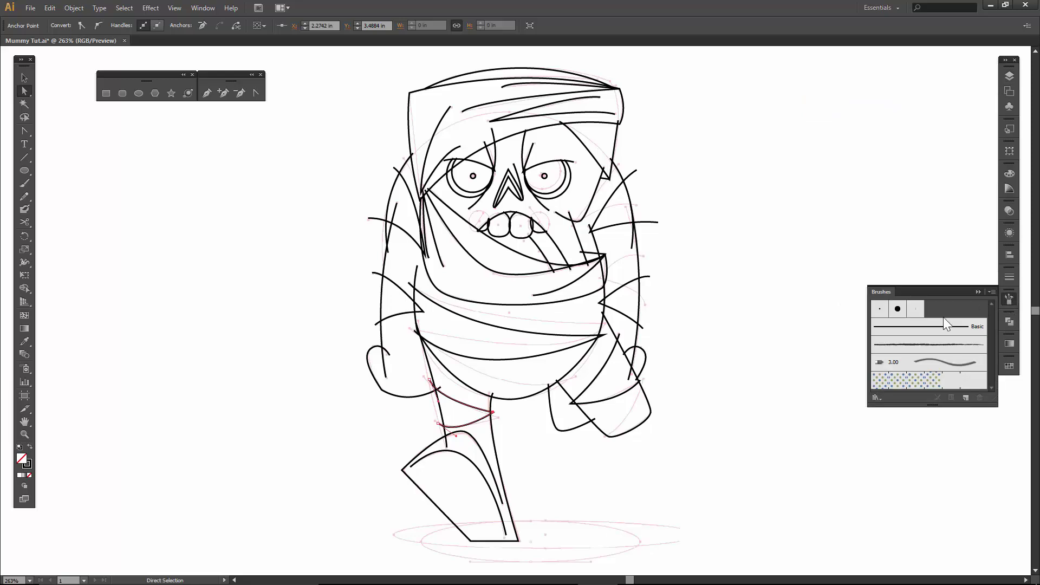
click(877, 398)
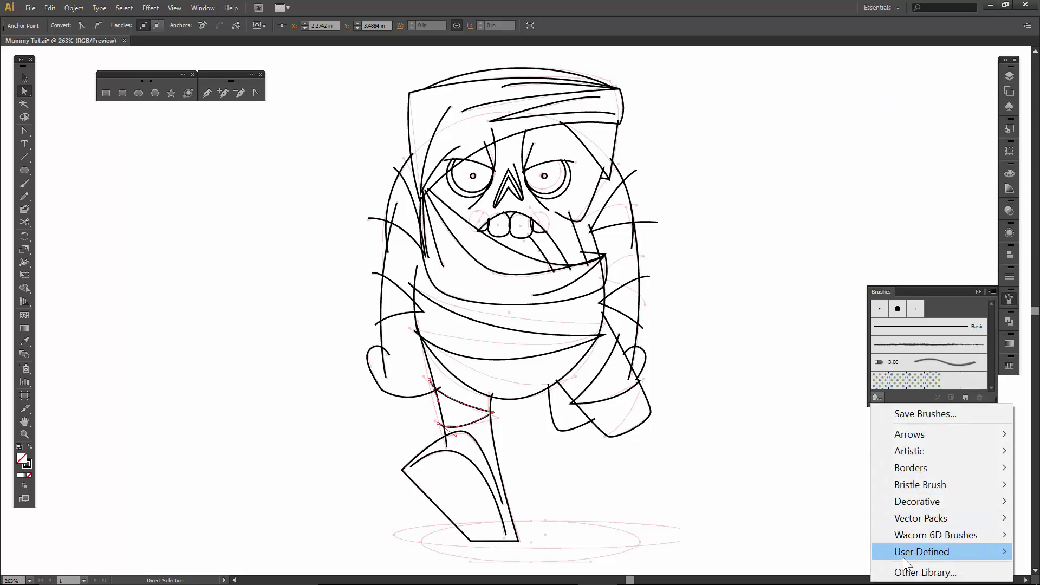
mouse_move(894, 551)
click(780, 535)
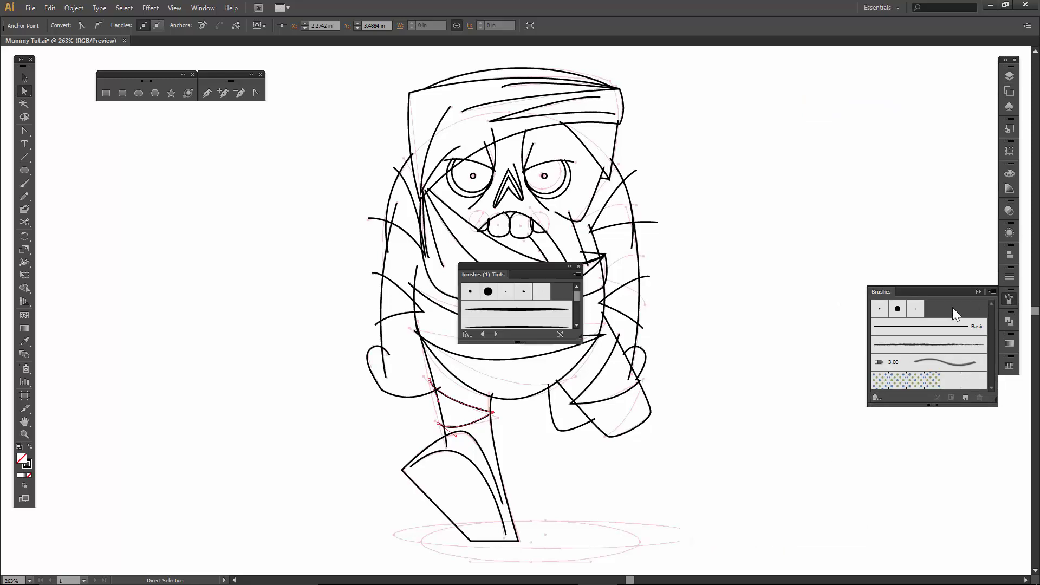
click(977, 287)
mouse_move(475, 275)
mouse_down()
mouse_move(618, 236)
mouse_move(681, 116)
mouse_up()
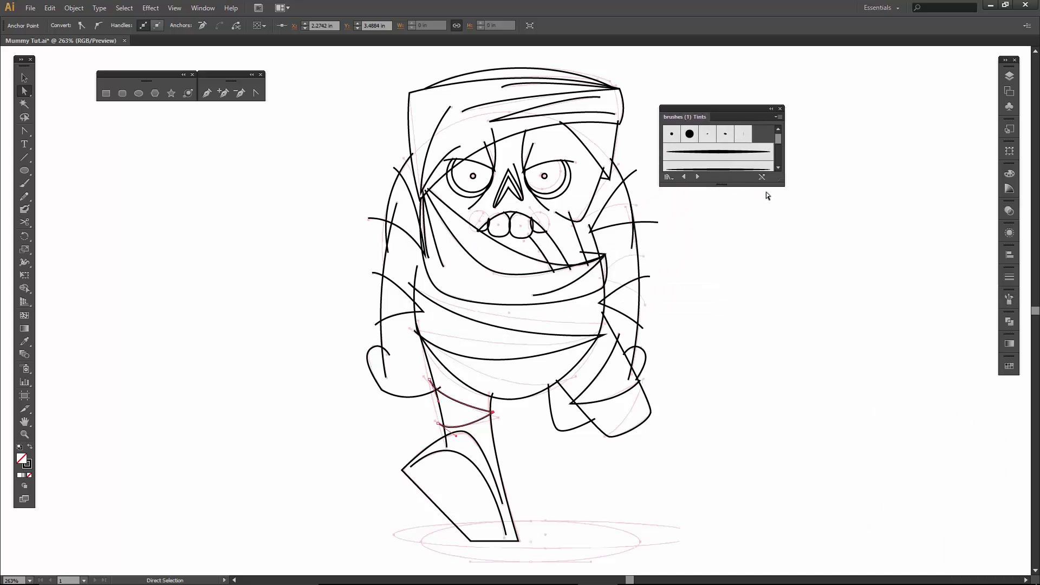
mouse_move(784, 186)
mouse_down()
mouse_move(813, 286)
mouse_move(821, 268)
mouse_up()
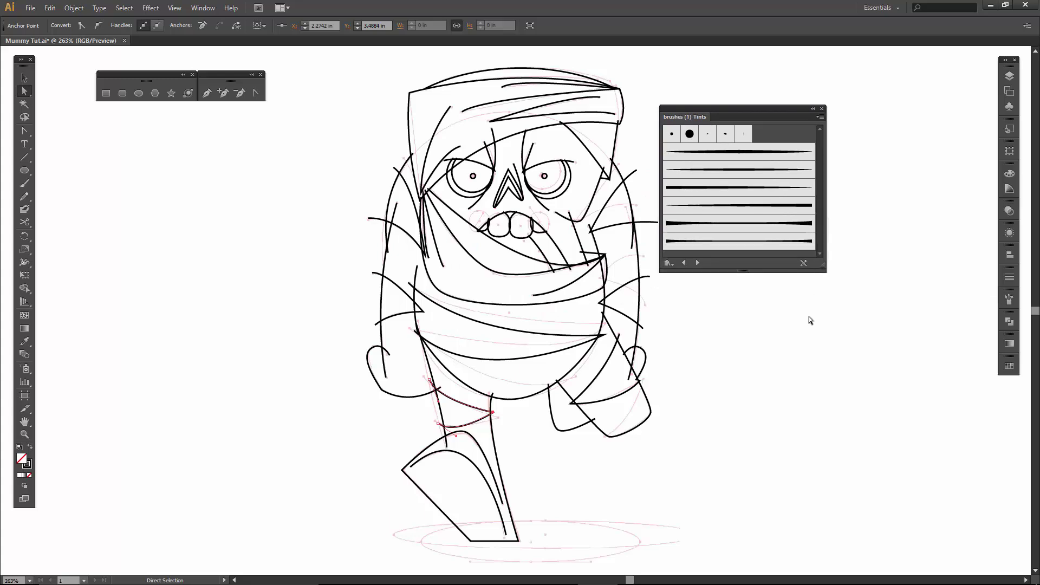
Step: Zoom in on the mummy's head and give the mouth stroke a thinner tapered Tints brush
key(z)
drag(400, 56, 646, 327)
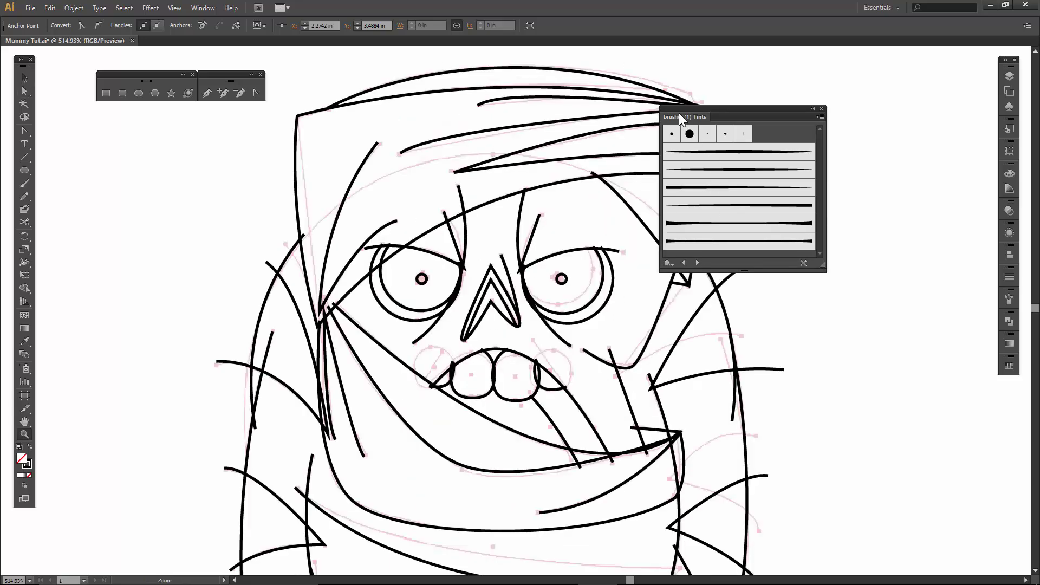
drag(679, 110, 763, 134)
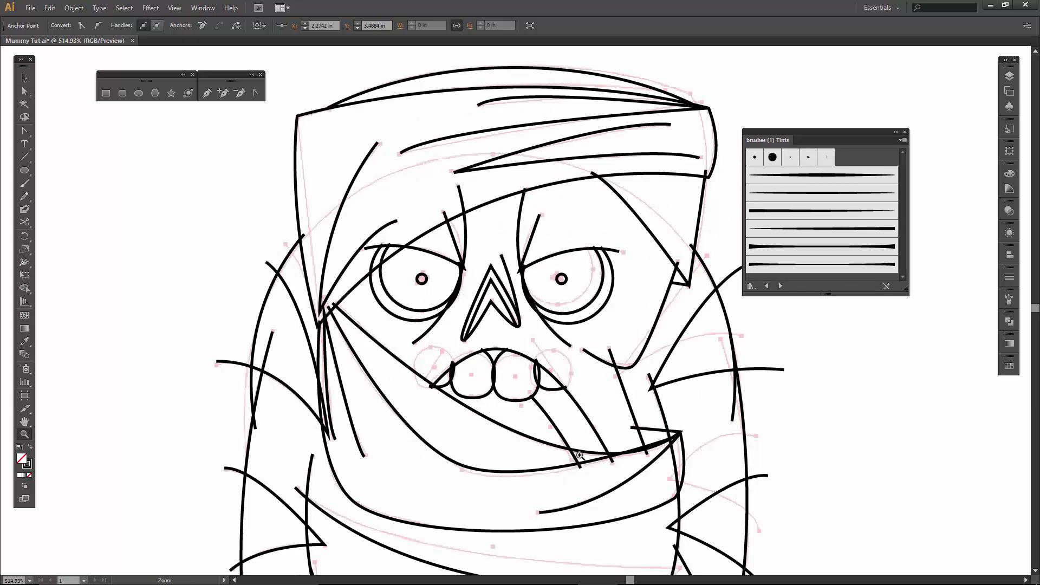
key(v)
click(585, 499)
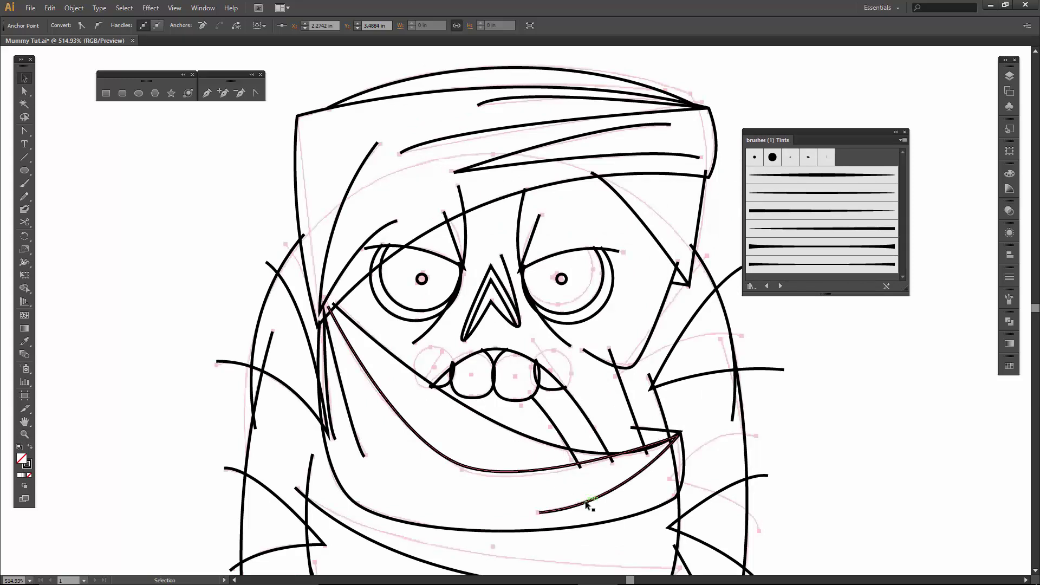
click(772, 178)
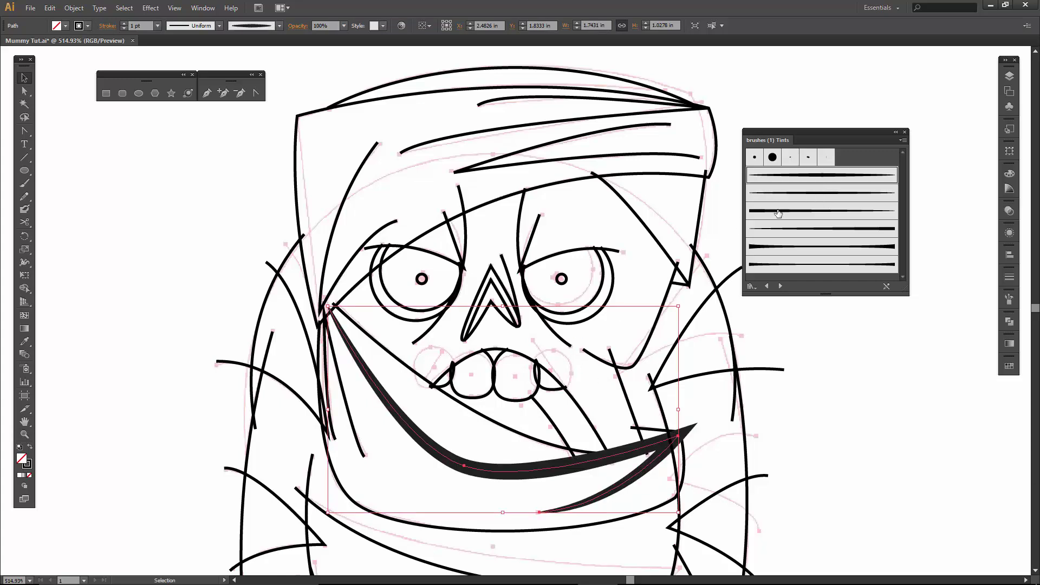
click(788, 194)
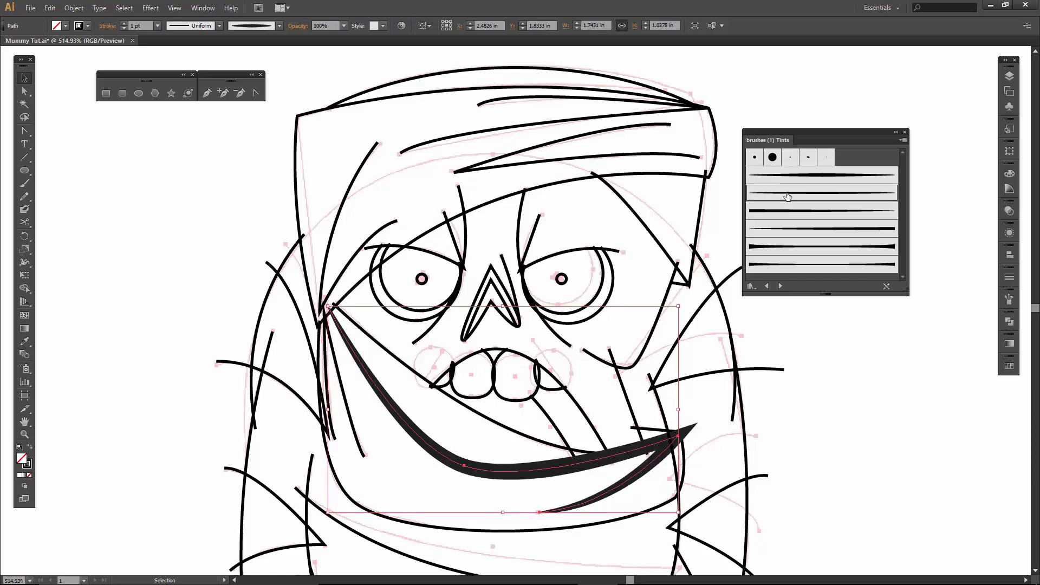
Step: Apply a thick tapered brush to the left face strokes and four hair strokes together
click(351, 415)
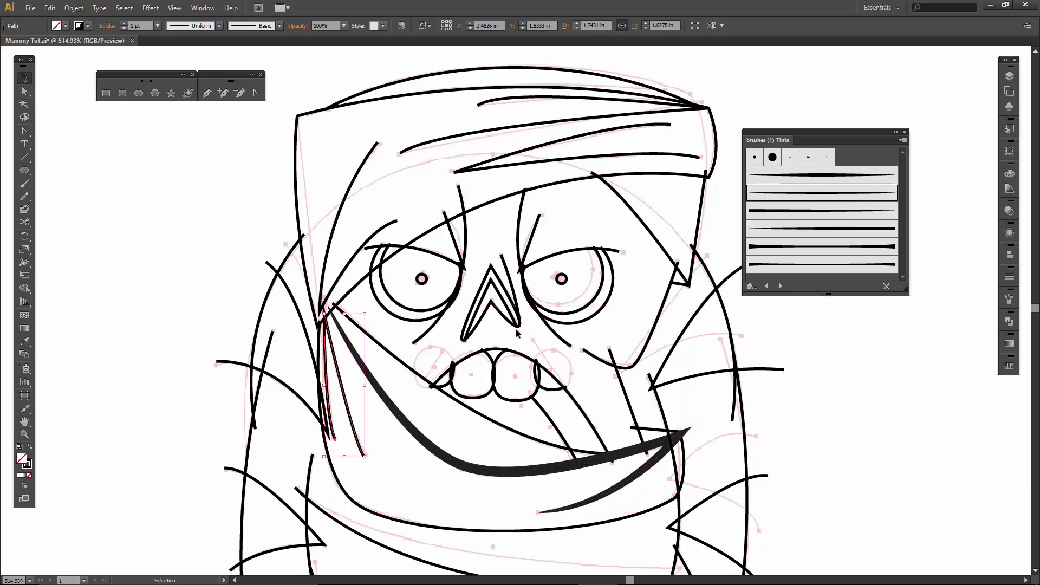
shift+click(645, 158)
shift+click(548, 97)
shift+click(464, 142)
shift+click(370, 154)
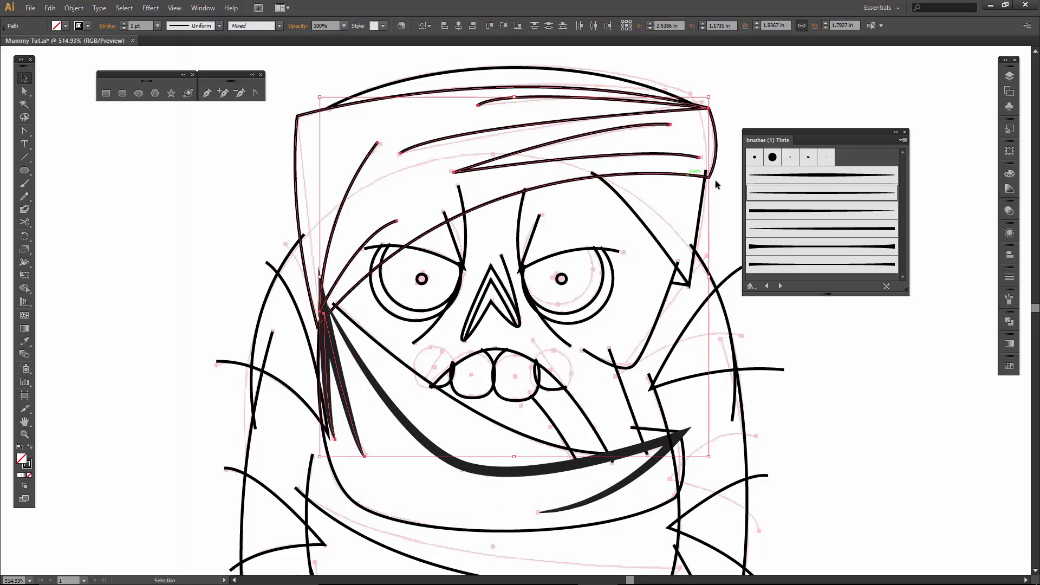
click(775, 193)
click(565, 216)
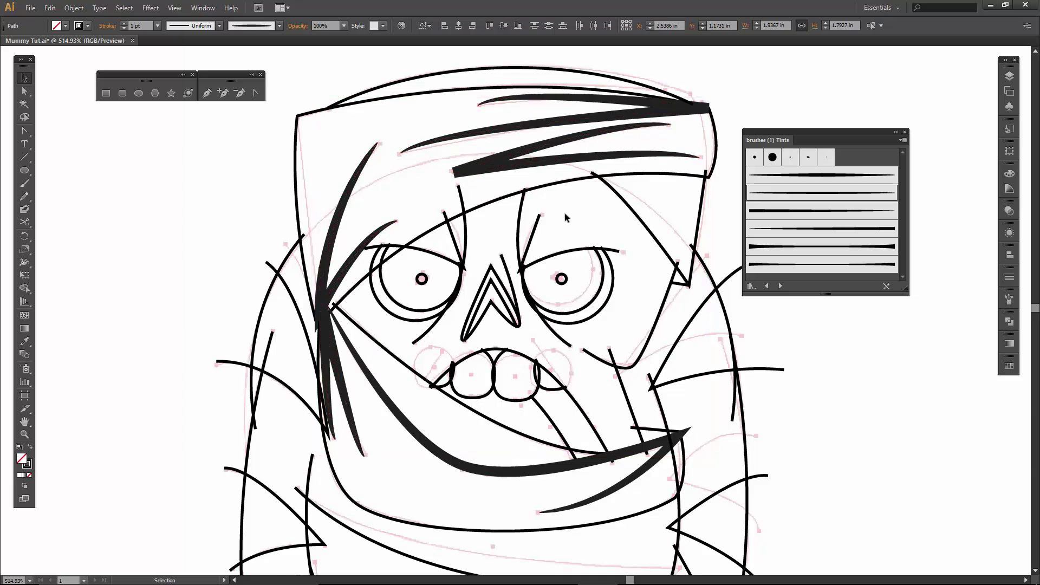
Step: Give both eyebrows and the nose stroke tapered brushes
click(536, 223)
shift+click(455, 233)
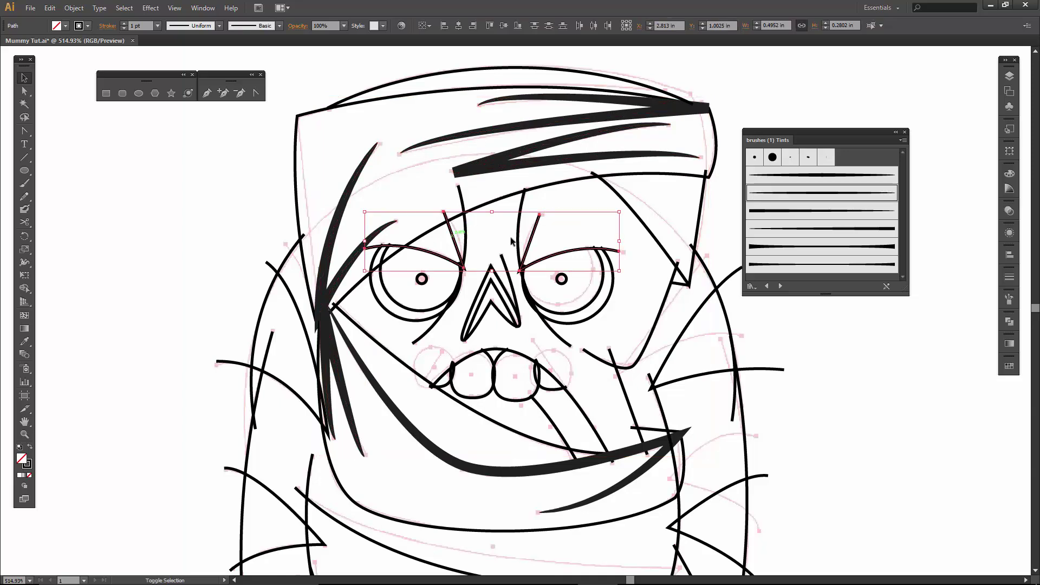
click(759, 194)
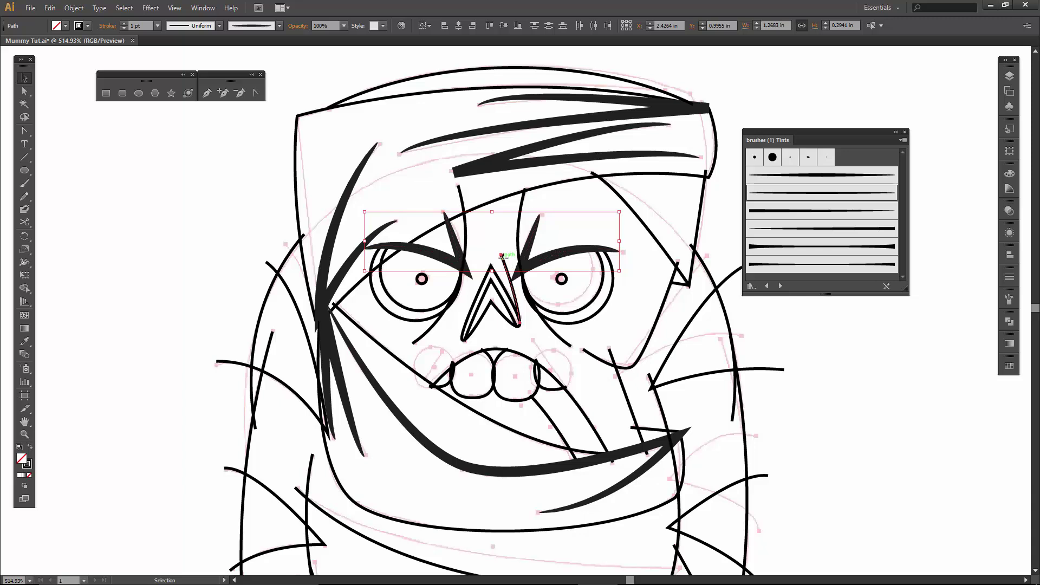
click(503, 256)
click(781, 193)
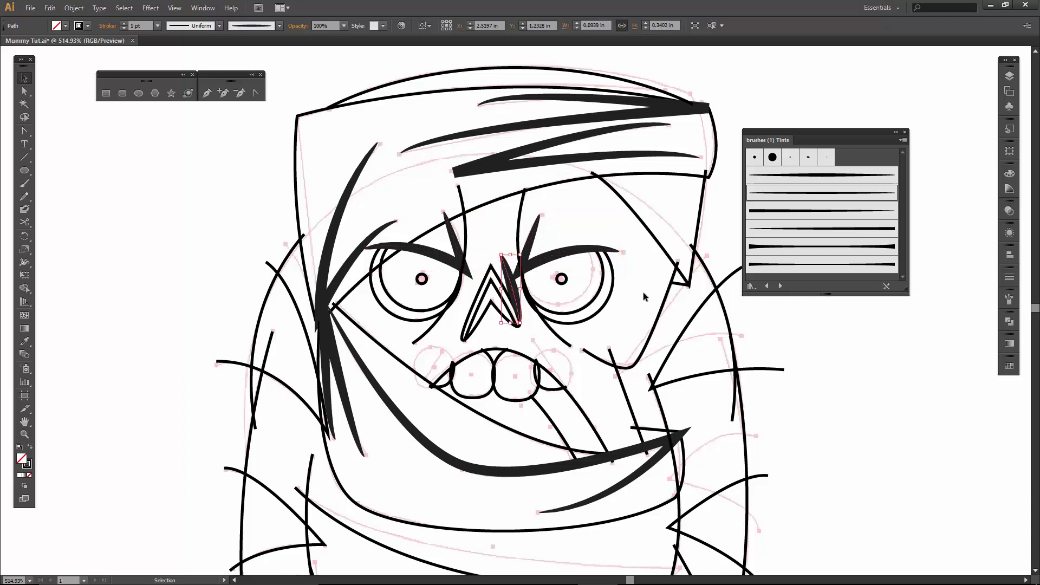
Step: Apply tapered brushes to both cheek strokes, the stroke beside the nose, and the stroke above the right eye
click(654, 325)
click(809, 228)
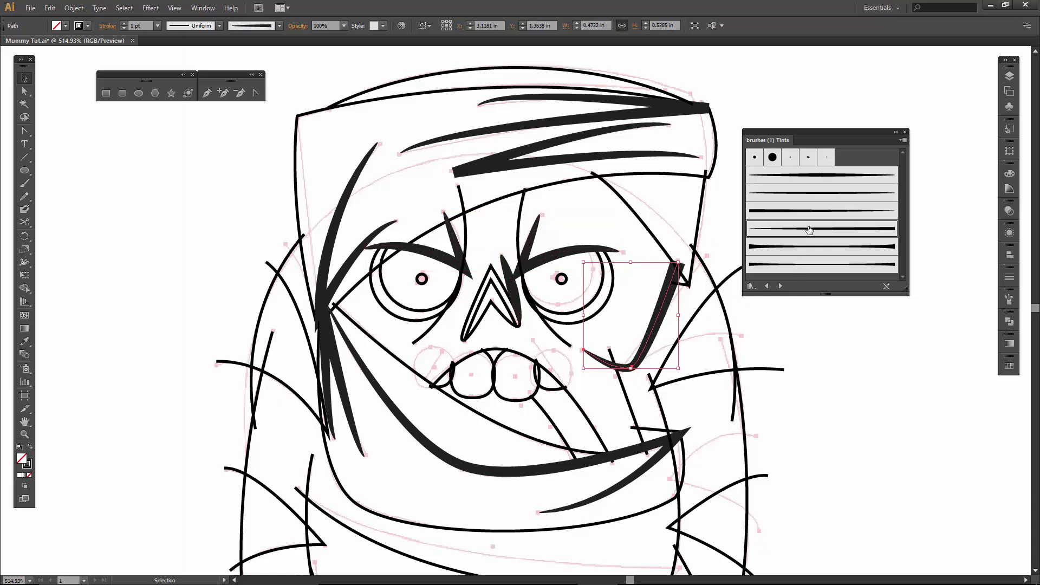
click(433, 325)
click(805, 212)
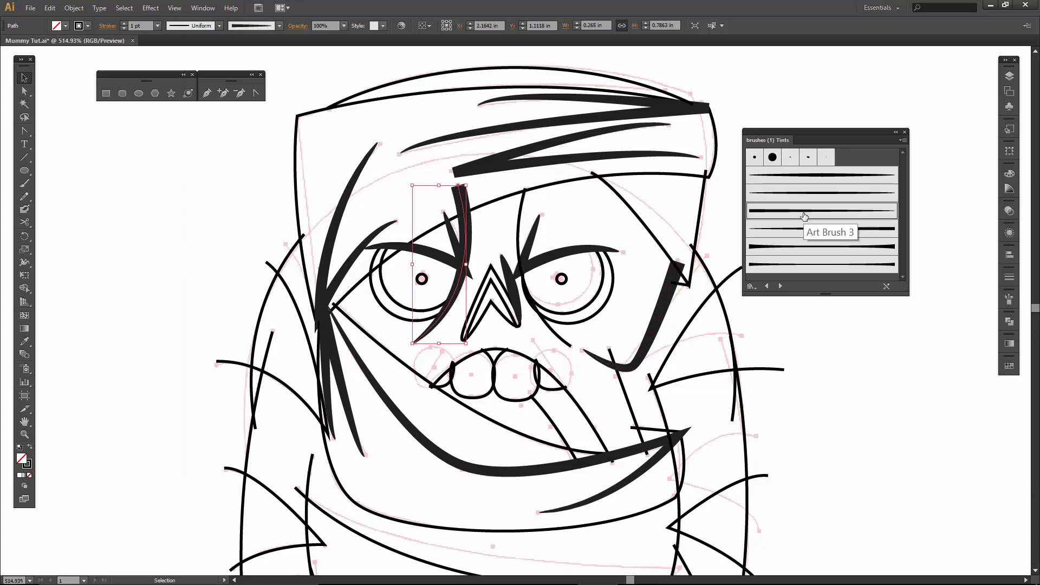
click(520, 209)
click(768, 217)
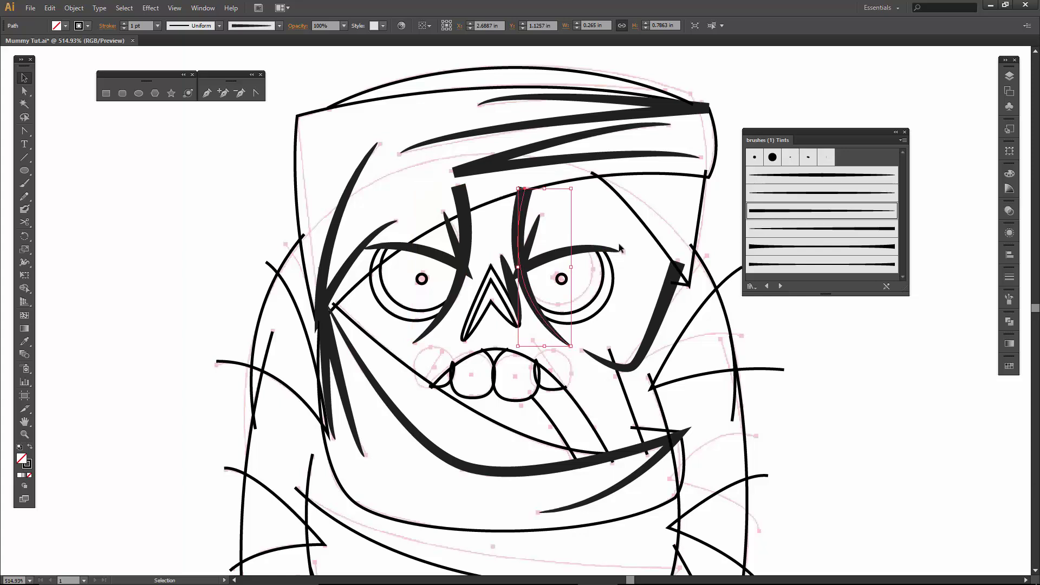
click(646, 266)
click(654, 234)
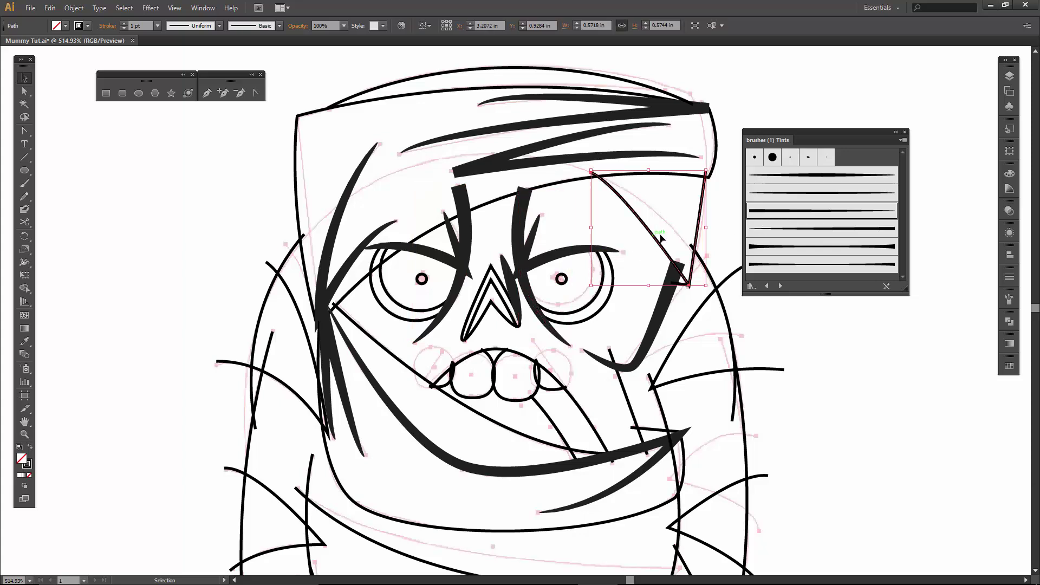
click(780, 263)
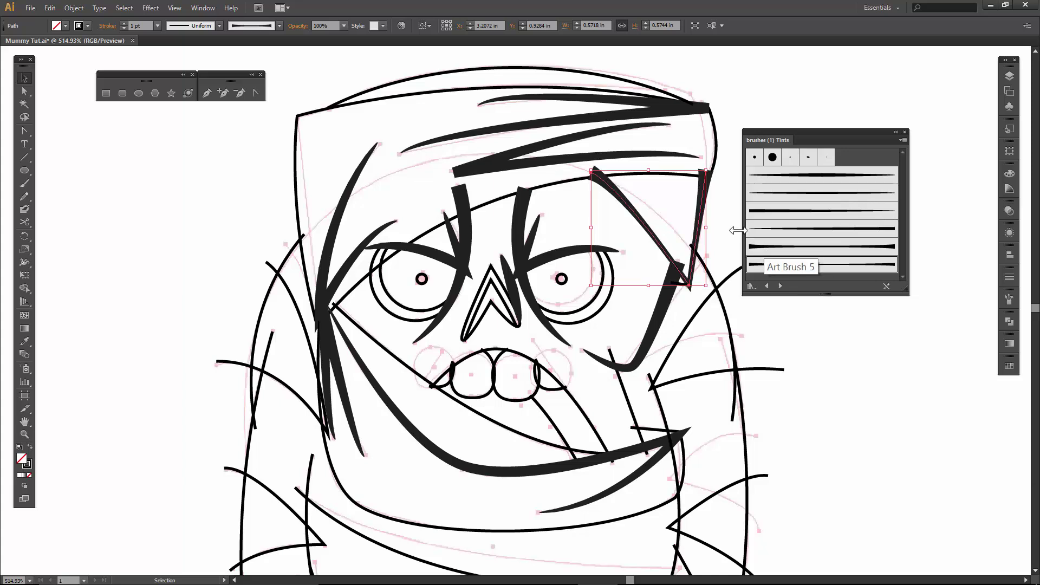
Step: Move the eye stroke's top anchor, then nudge the headband's lower-left corner point up and left
key(a)
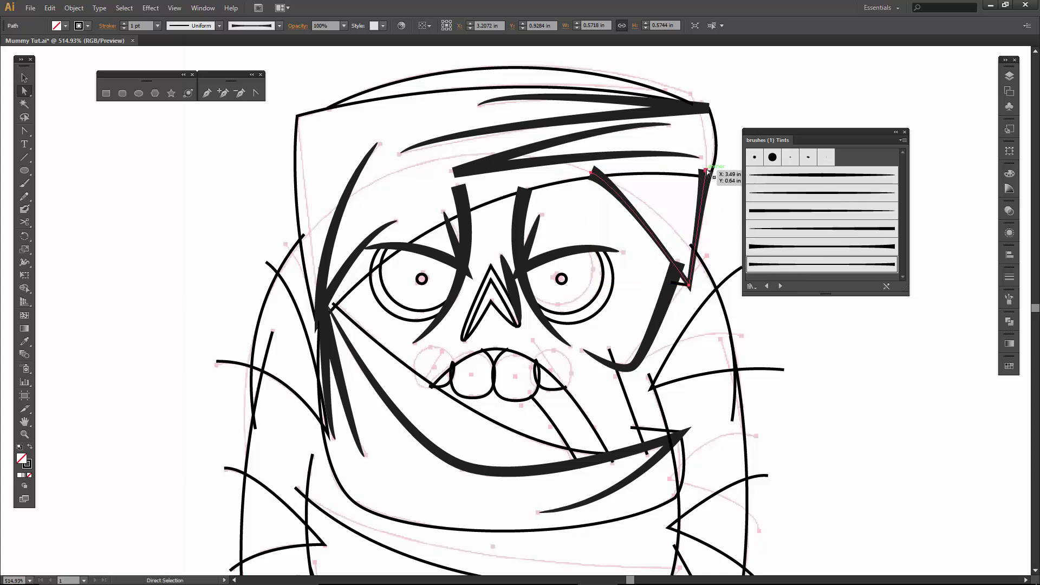
drag(705, 171, 706, 186)
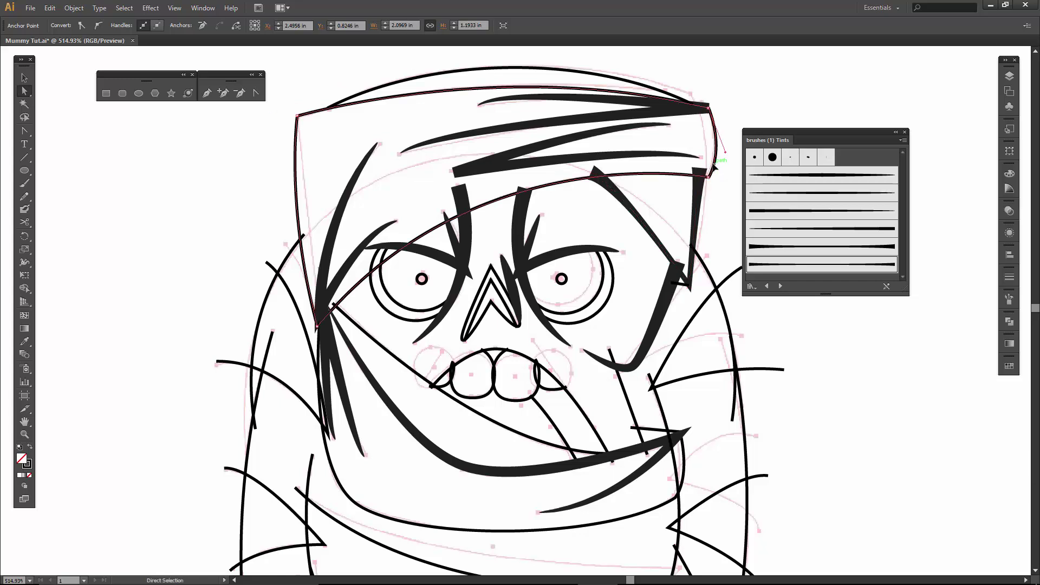
click(318, 325)
key(Up)
key(Up)
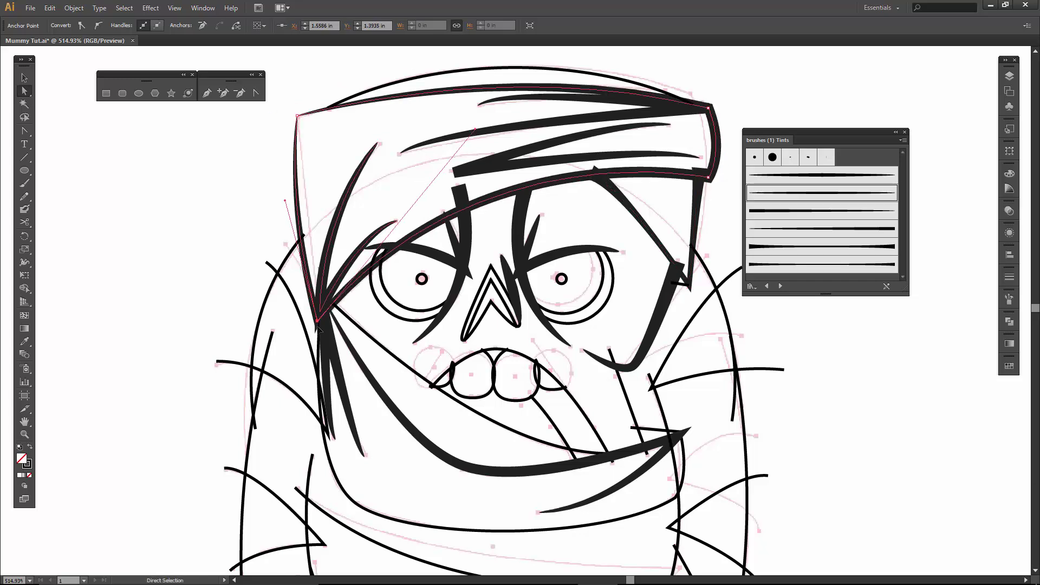
key(Left)
key(Left)
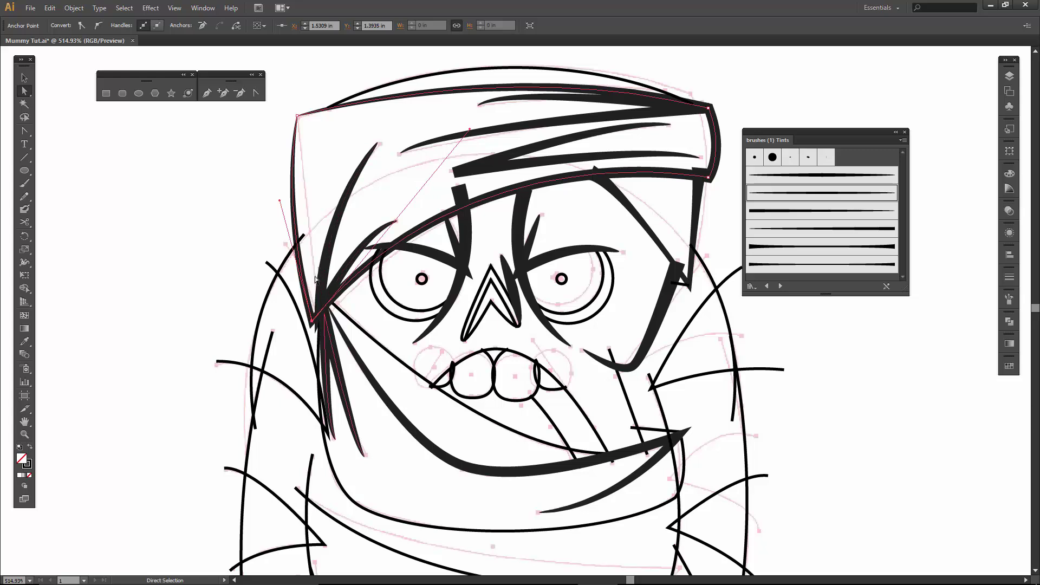
key(v)
click(482, 168)
Step: Reflect the stroke inside the headband and pull its left end anchor down and left
right_click(482, 168)
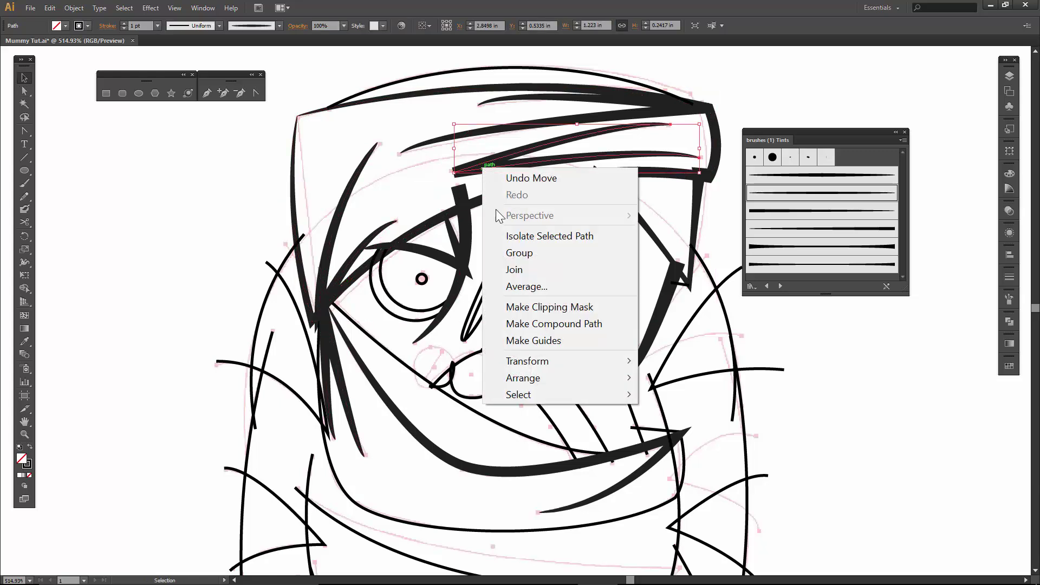
mouse_move(525, 359)
click(373, 413)
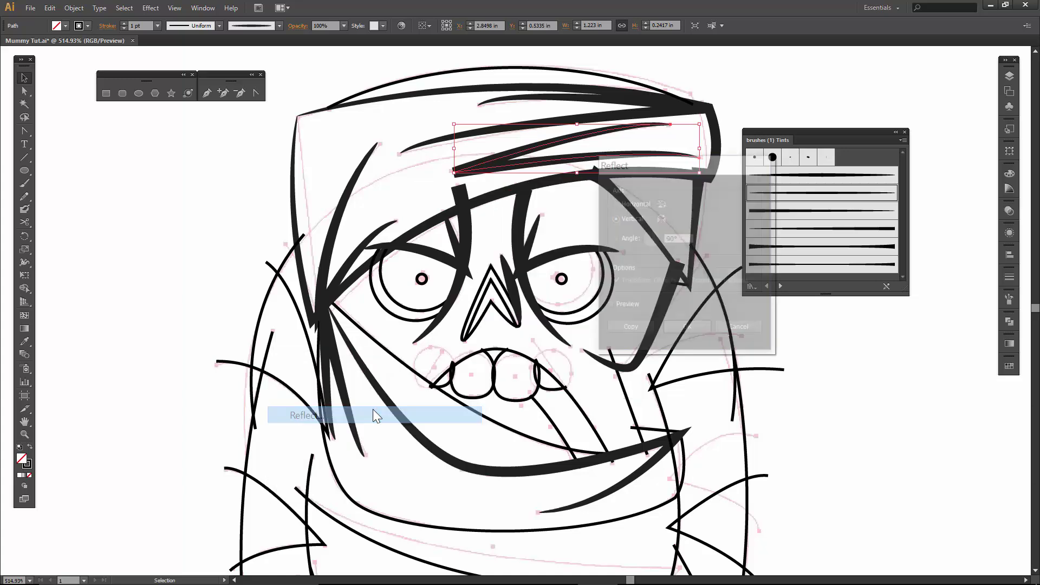
click(686, 329)
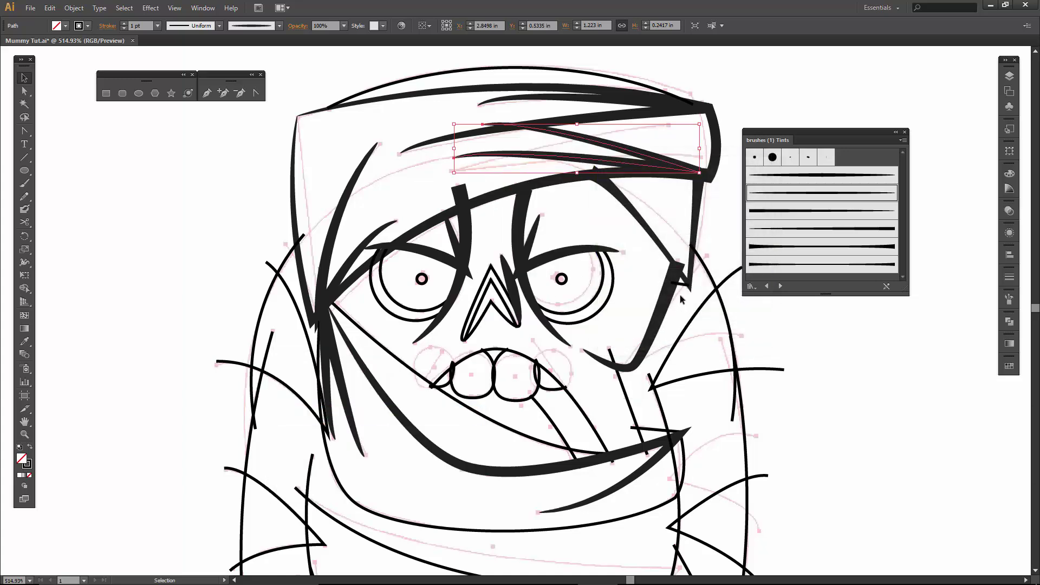
key(a)
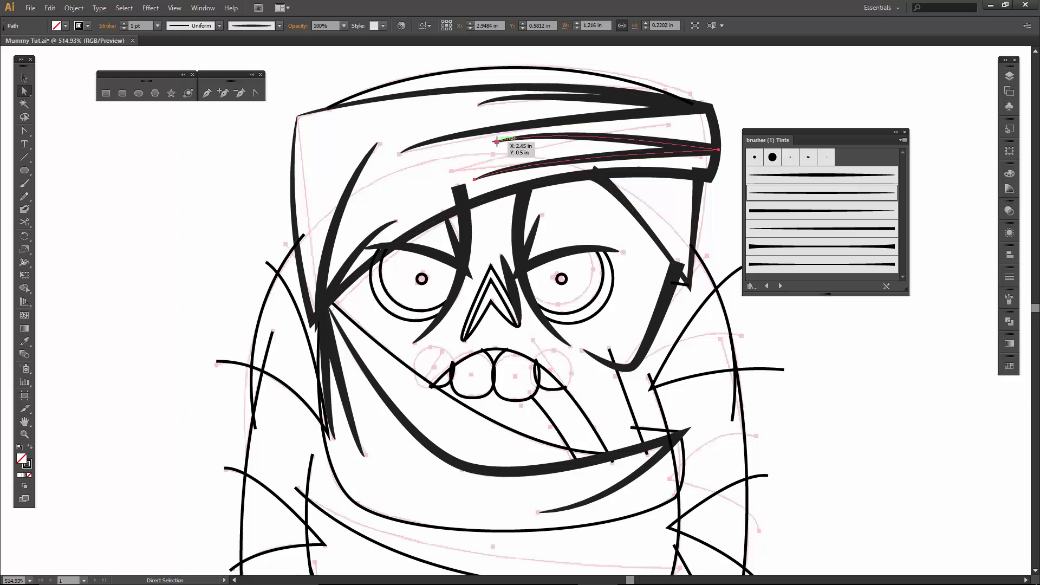
mouse_move(498, 142)
mouse_down()
mouse_move(487, 152)
mouse_move(495, 147)
mouse_up()
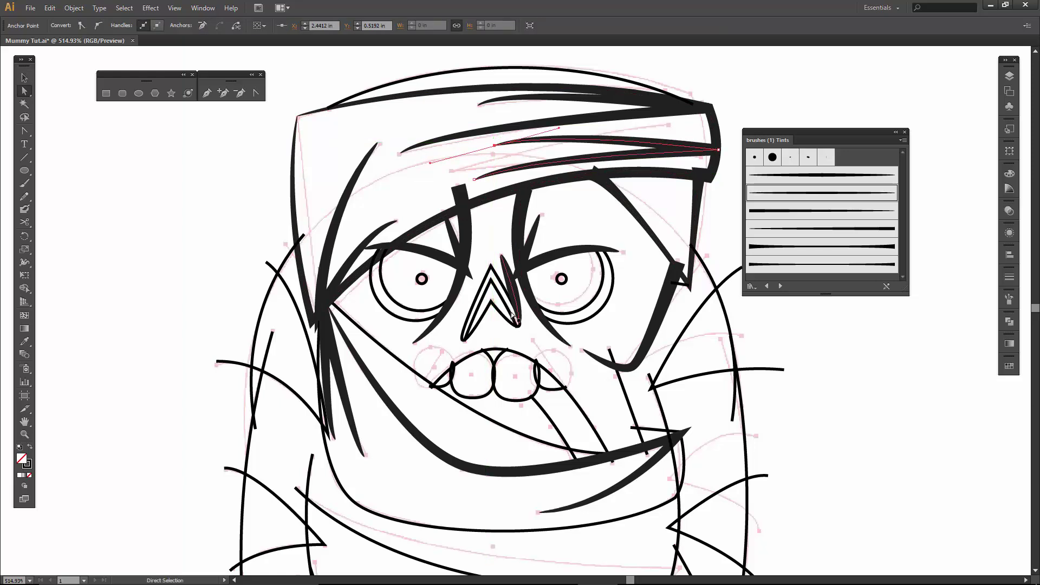
Step: Give the upper lip and lower mouth curve thick tapered brush strokes
click(503, 350)
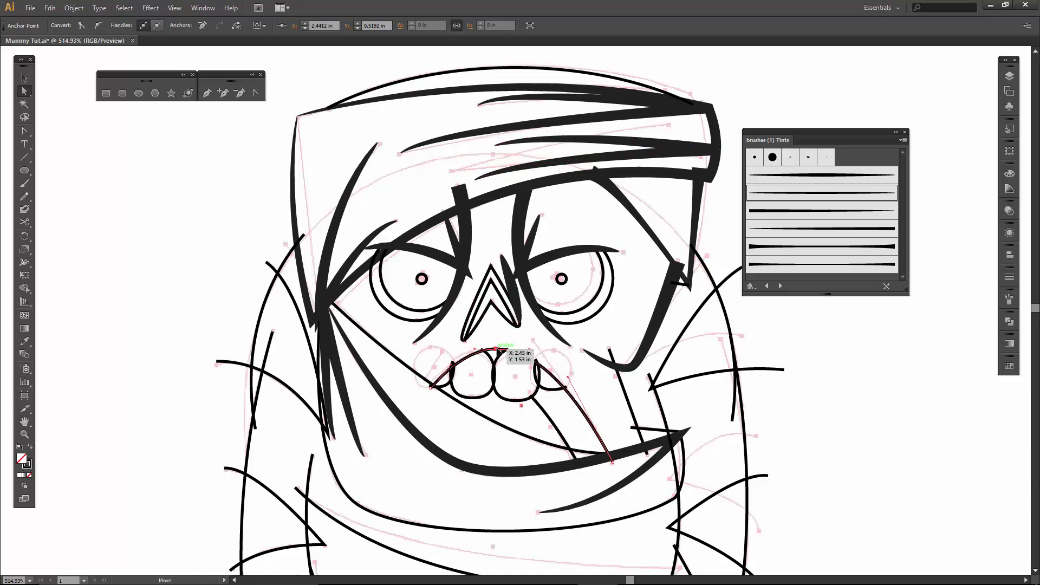
click(766, 265)
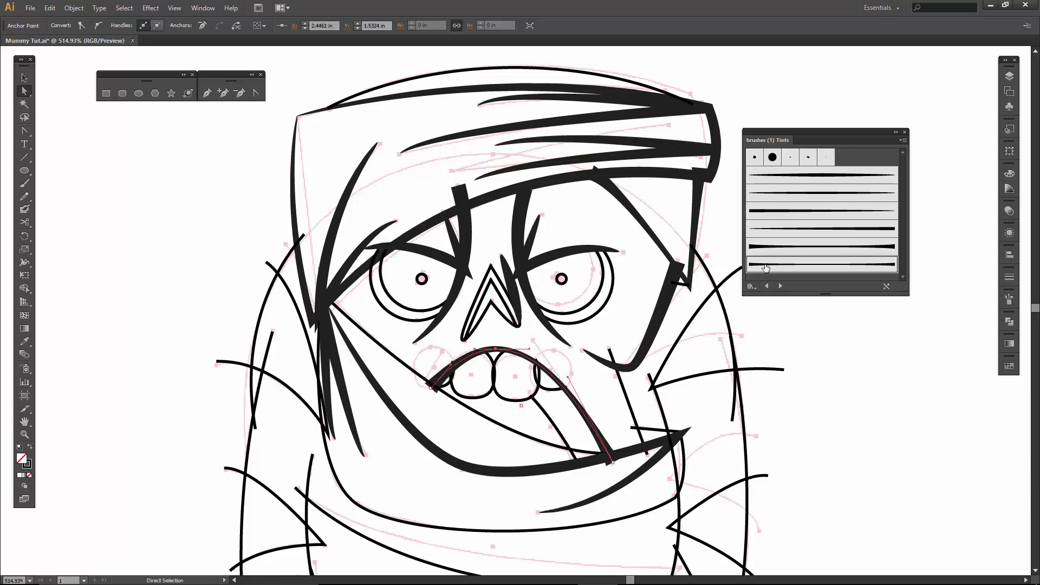
click(518, 435)
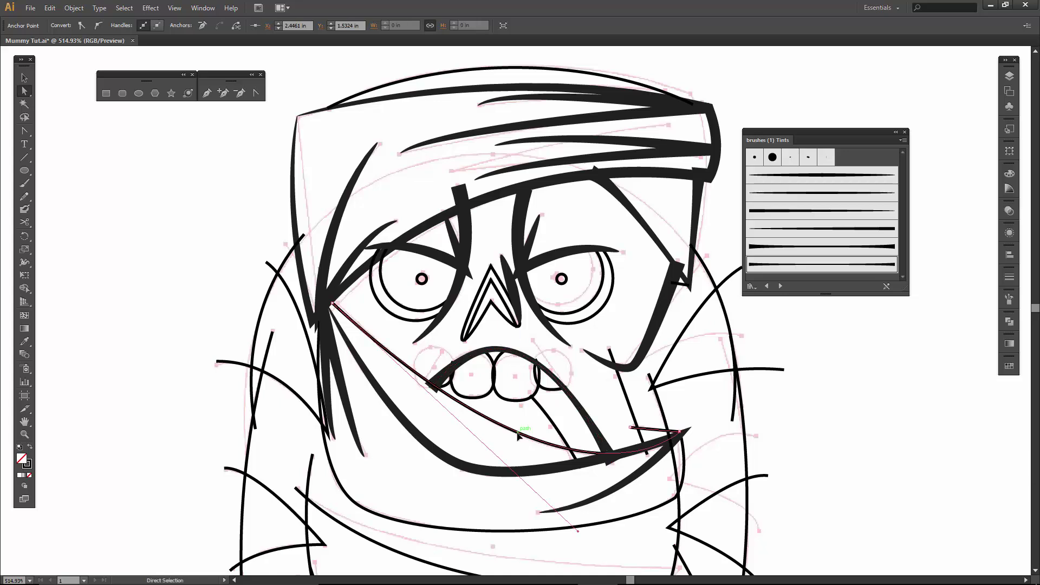
click(785, 266)
click(629, 401)
Step: Apply tapered brushes to the long right face curve and the left hood curve
key(v)
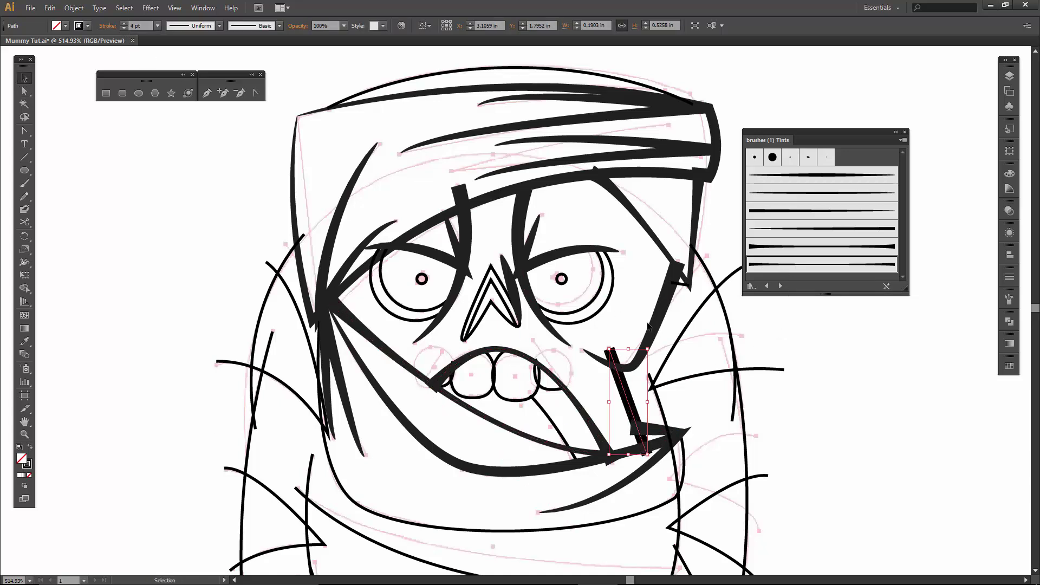
click(727, 313)
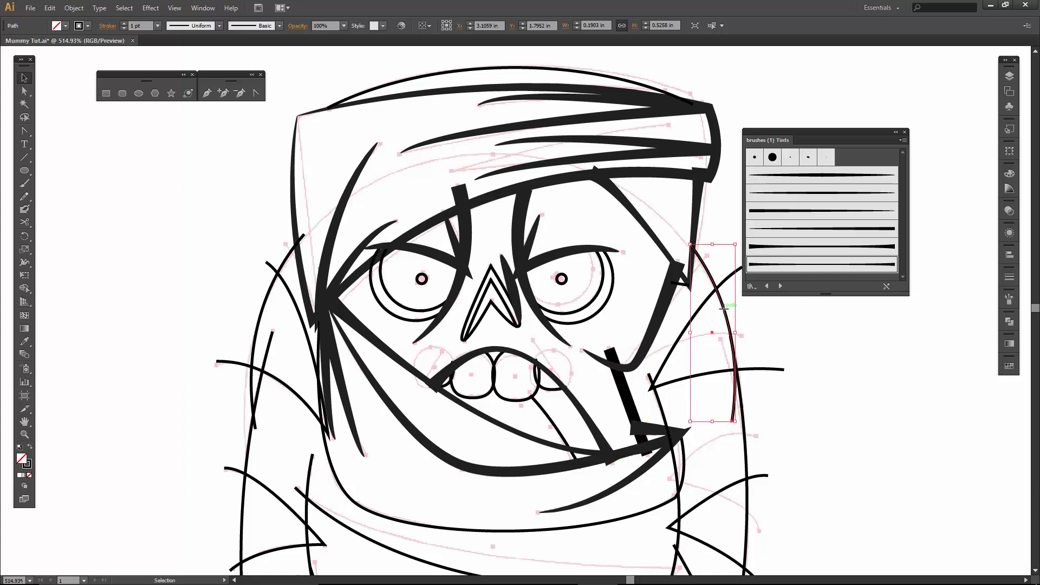
click(770, 234)
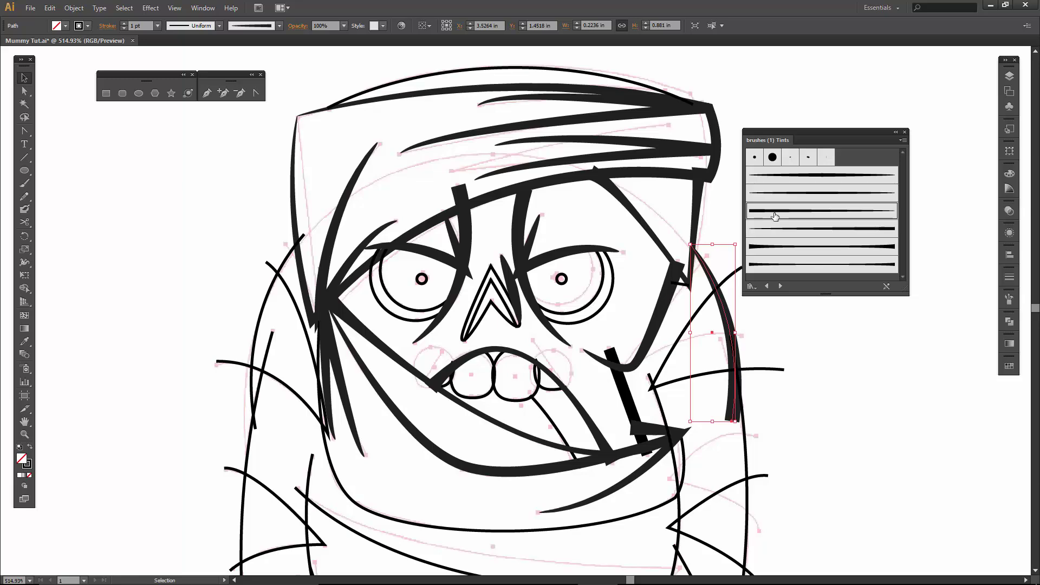
click(769, 211)
click(260, 324)
click(785, 222)
click(456, 492)
Step: Apply tapered brushes to the torso bandage paths and both leg bandages
drag(448, 490, 421, 321)
click(420, 321)
click(780, 194)
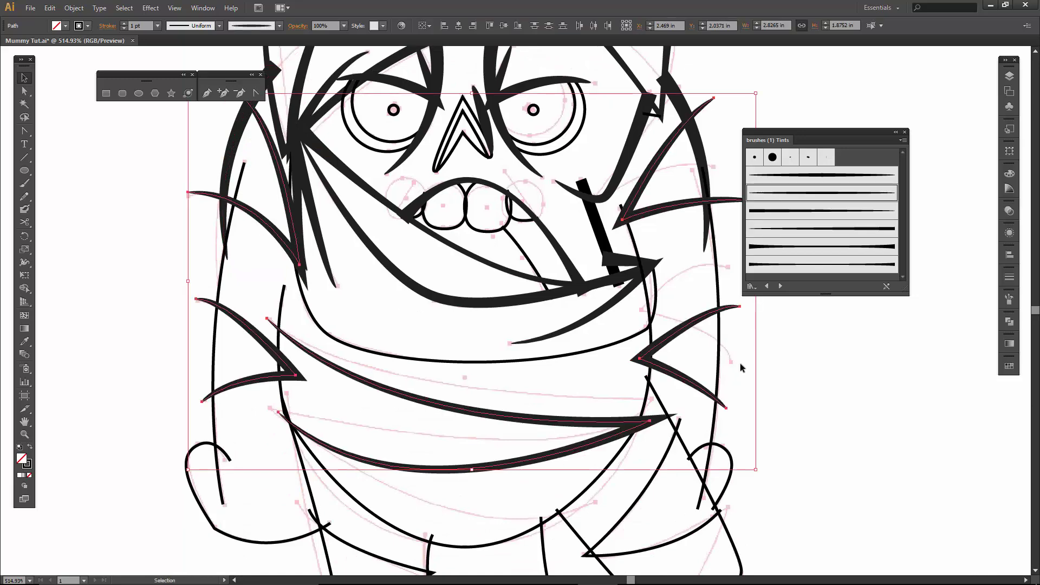
drag(557, 493, 568, 367)
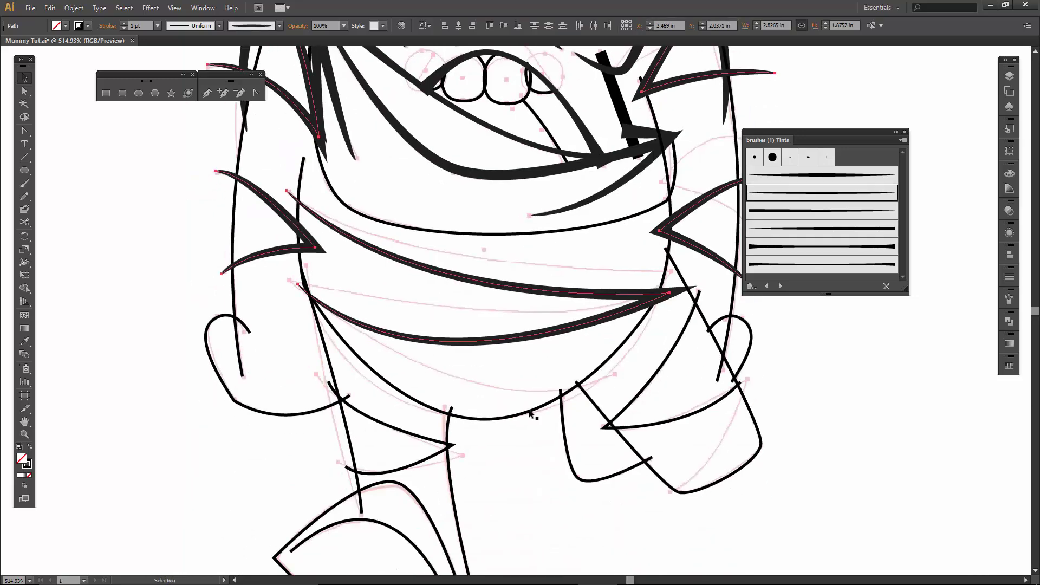
click(418, 437)
shift+click(642, 403)
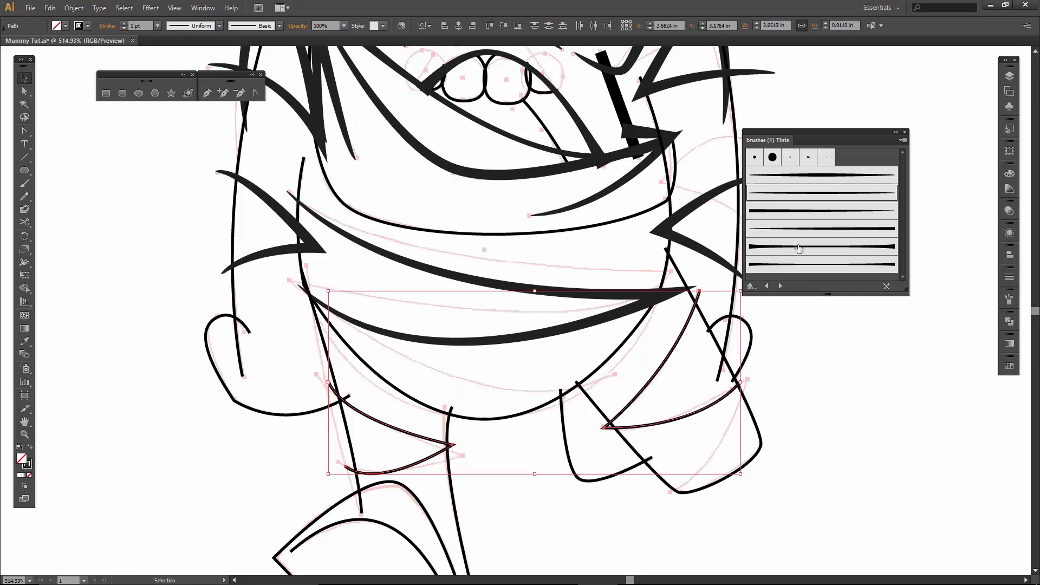
click(776, 201)
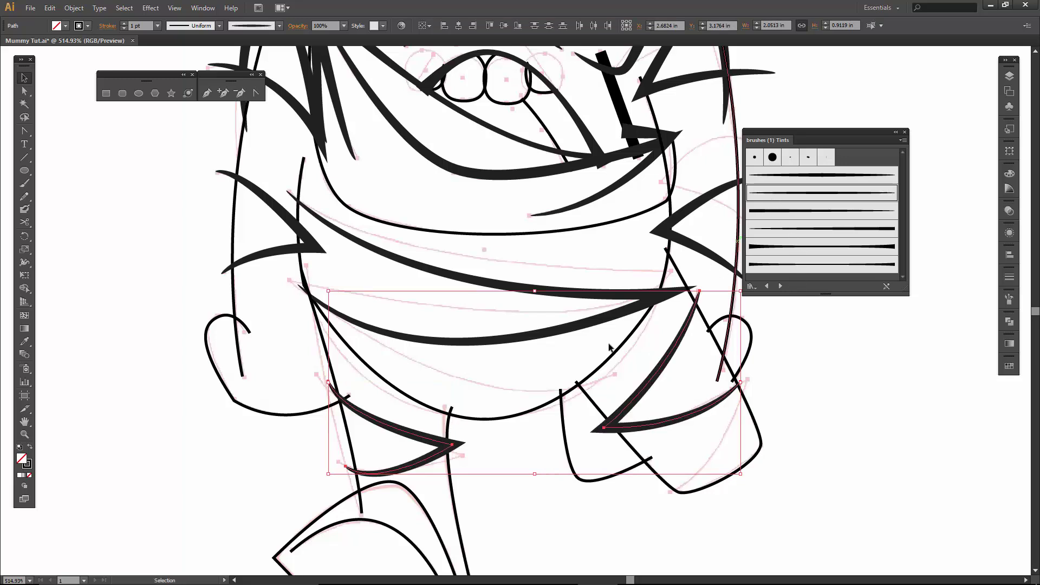
Step: Give the belly arc a thick brush and the thin left-leg line Art Brush 3
click(504, 415)
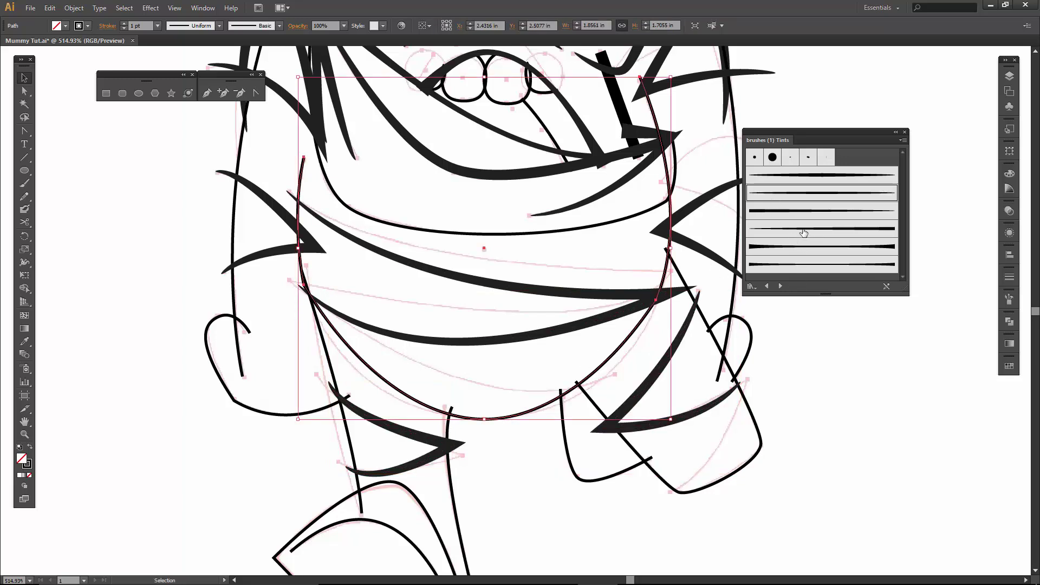
click(791, 174)
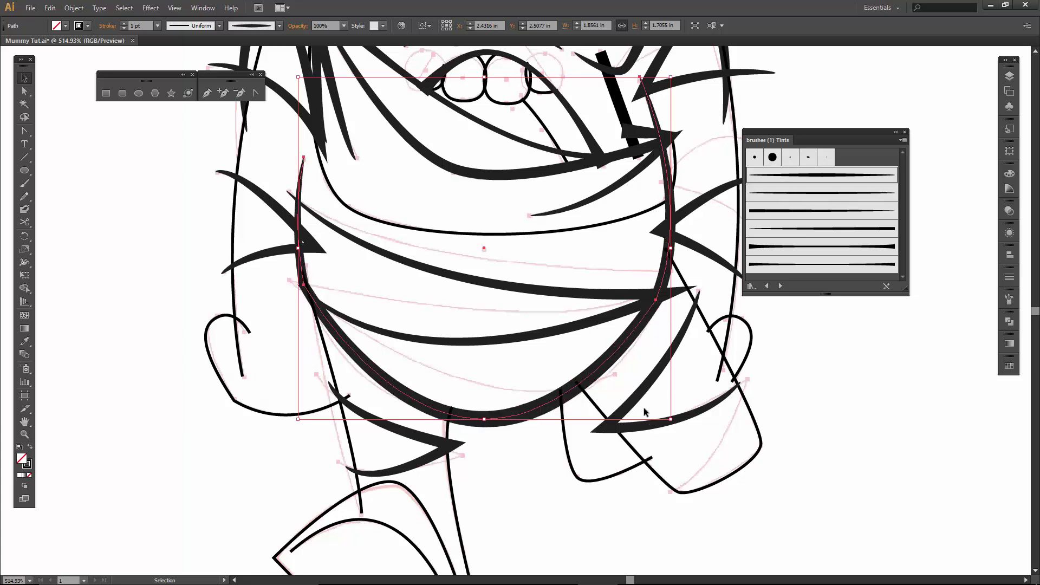
click(353, 466)
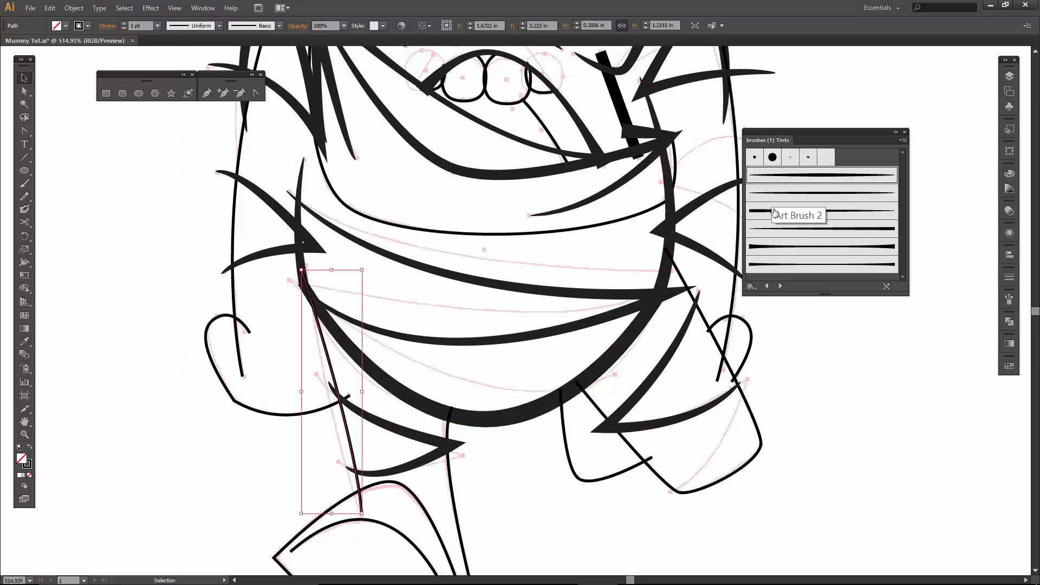
click(775, 248)
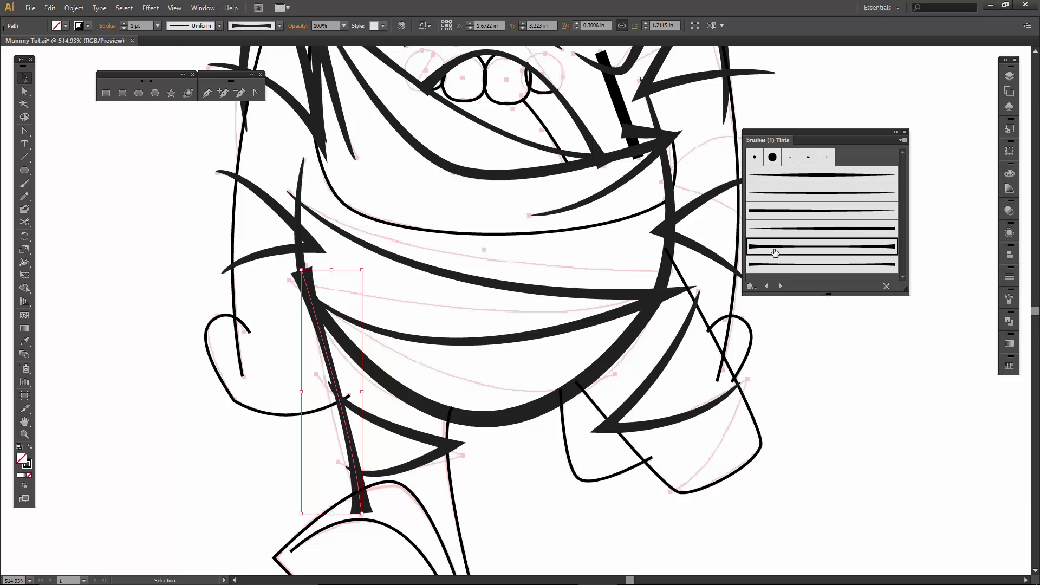
click(777, 218)
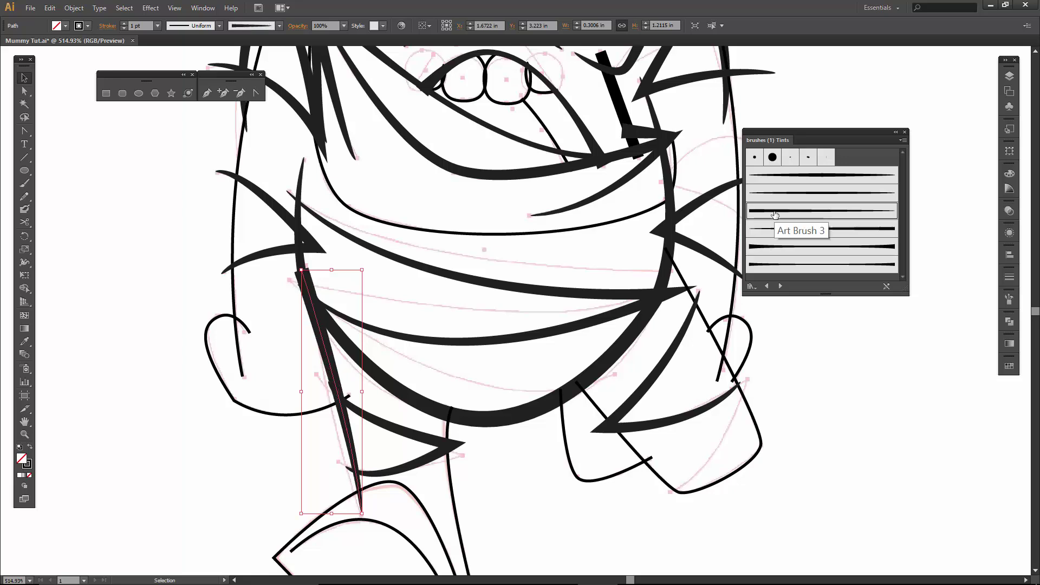
Step: Apply Art Brush 3 to the right leg outline and tapered brushes to the foot's inner curve and hand
drag(531, 474, 516, 411)
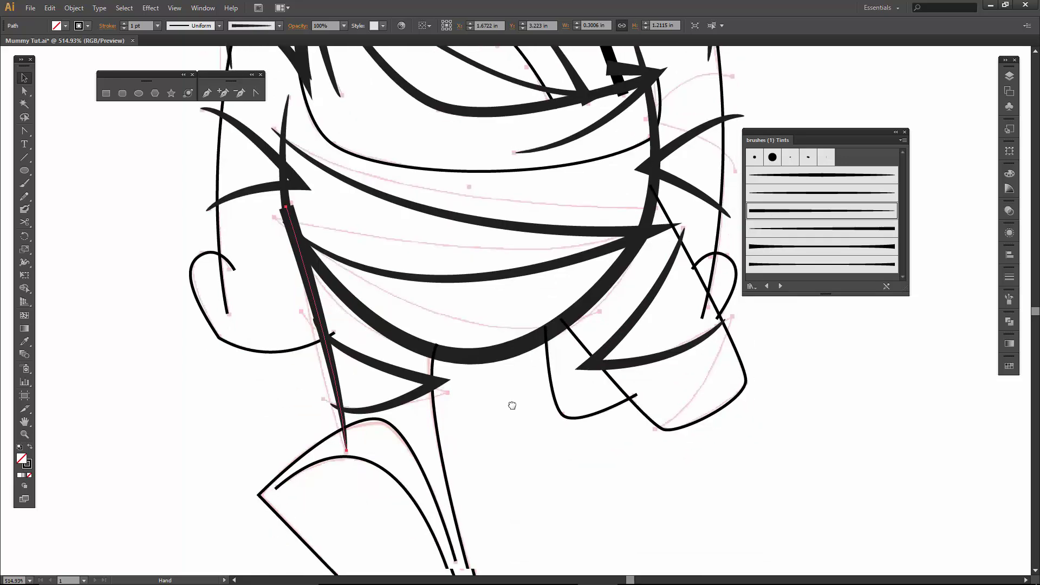
click(443, 440)
drag(501, 483, 474, 404)
click(762, 211)
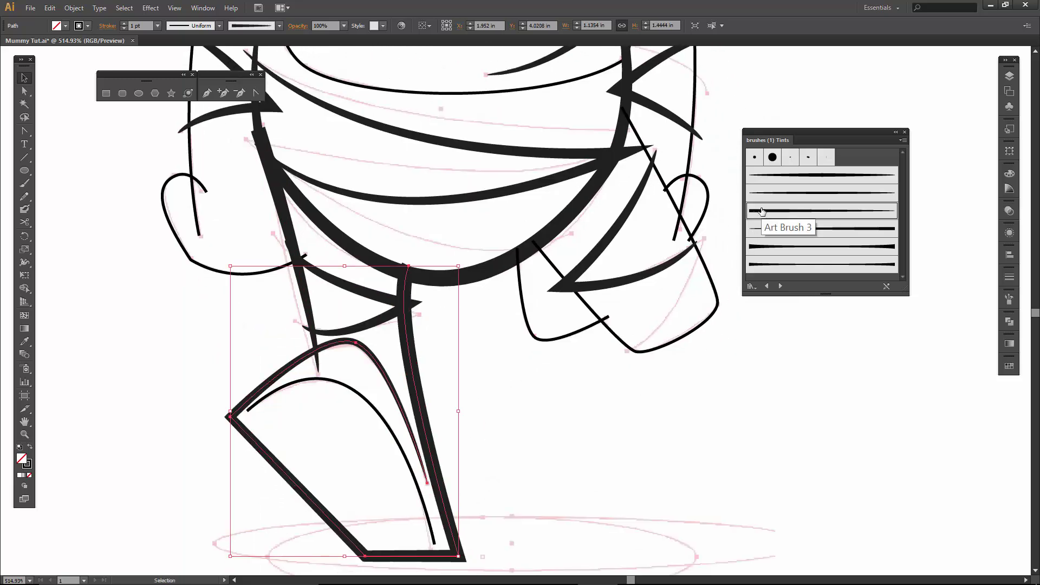
click(371, 412)
click(776, 194)
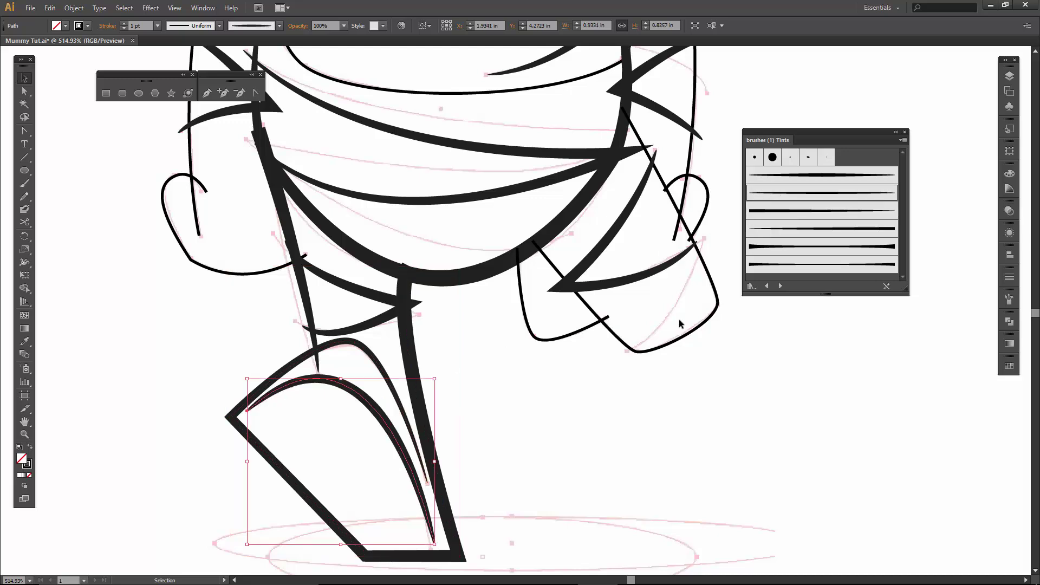
click(681, 328)
click(761, 264)
click(588, 350)
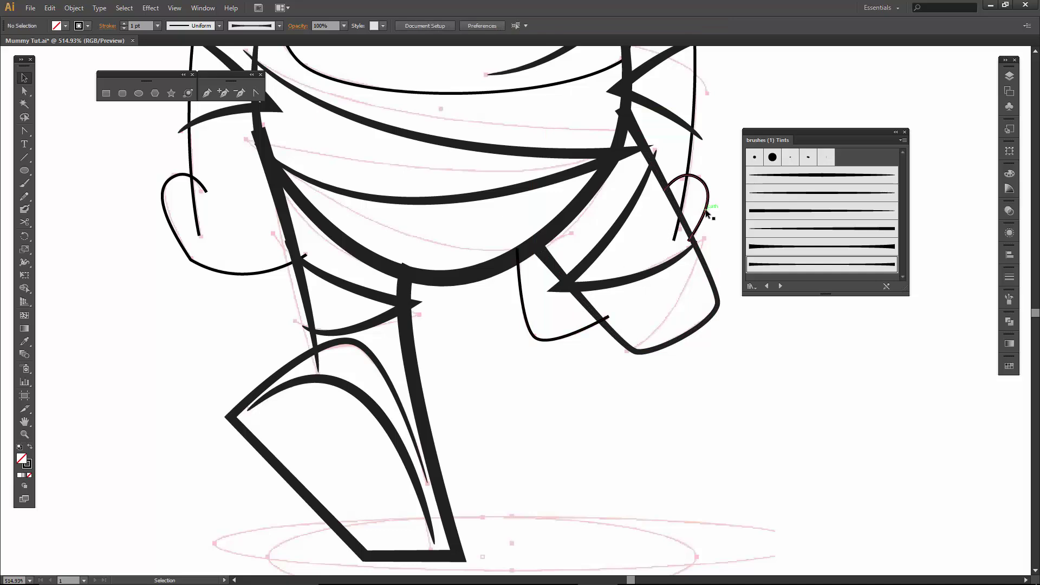
mouse_move(708, 141)
mouse_down()
mouse_move(707, 447)
mouse_move(695, 417)
mouse_up()
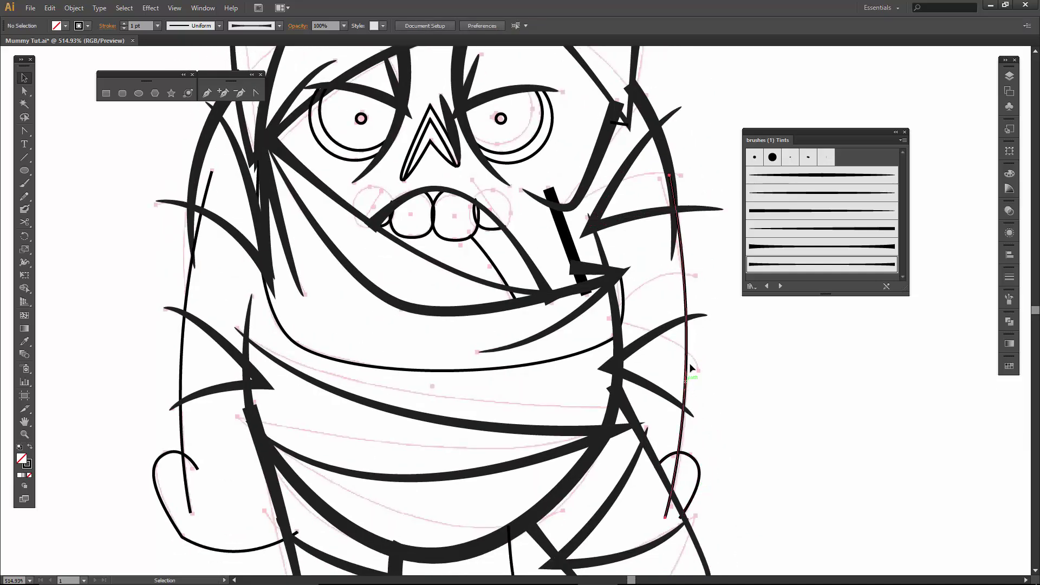
Step: Give the long right-side body stroke and the left arm loop tapered art brushes
click(686, 347)
click(770, 217)
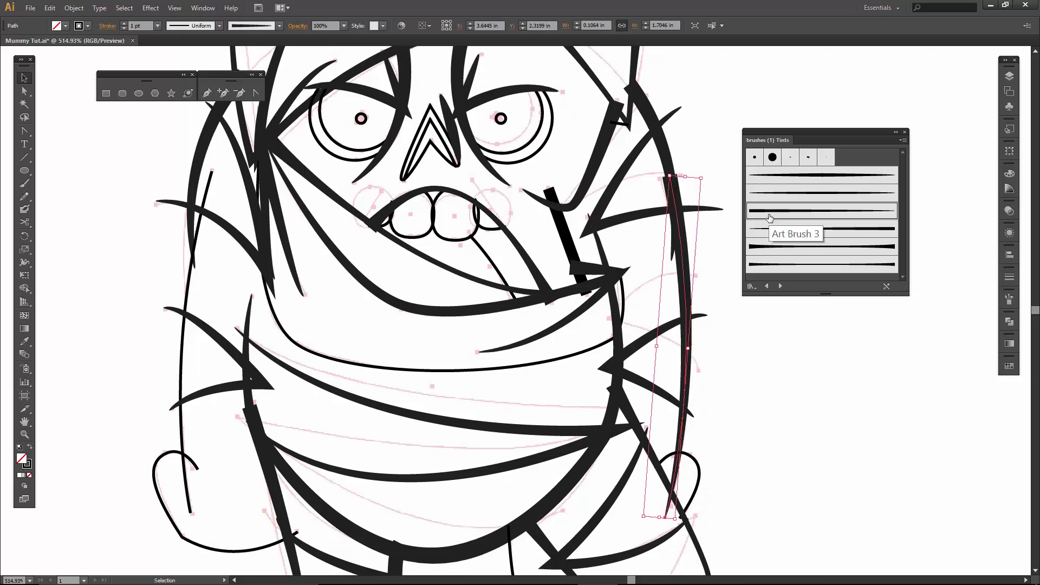
click(770, 228)
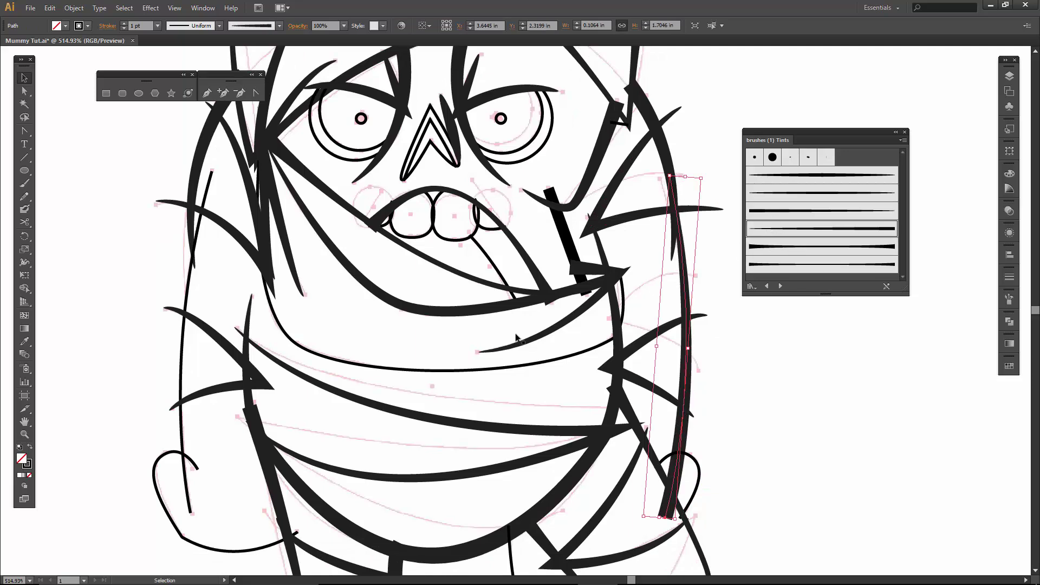
click(190, 511)
click(781, 193)
click(688, 274)
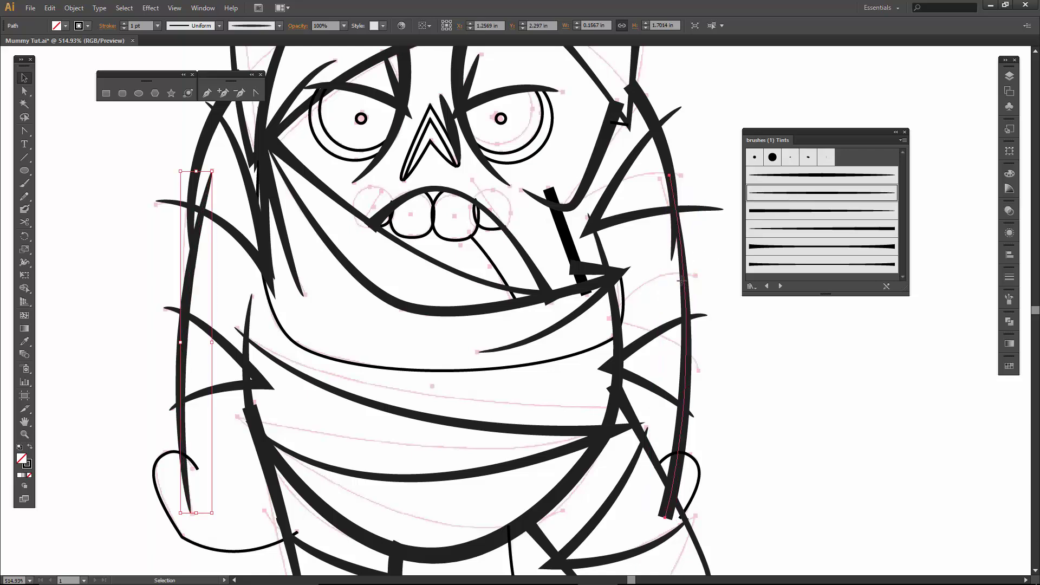
click(797, 197)
key(ctrl+z)
key(ctrl+z)
click(774, 263)
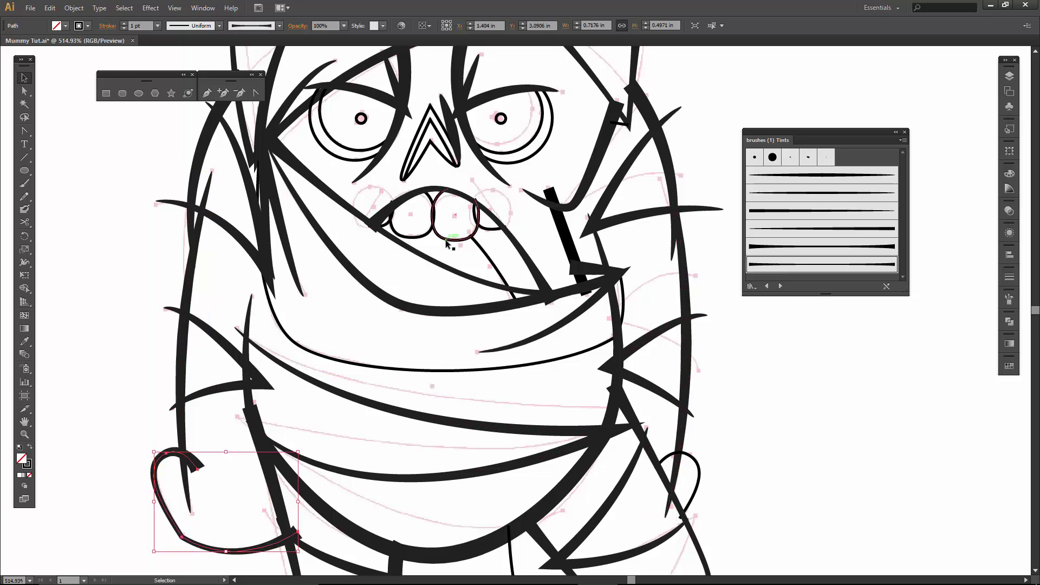
Step: Nudge and resize the middle tooth, and shorten the left tooth from top and bottom
drag(450, 256, 535, 350)
click(540, 332)
key(Up)
key(Up)
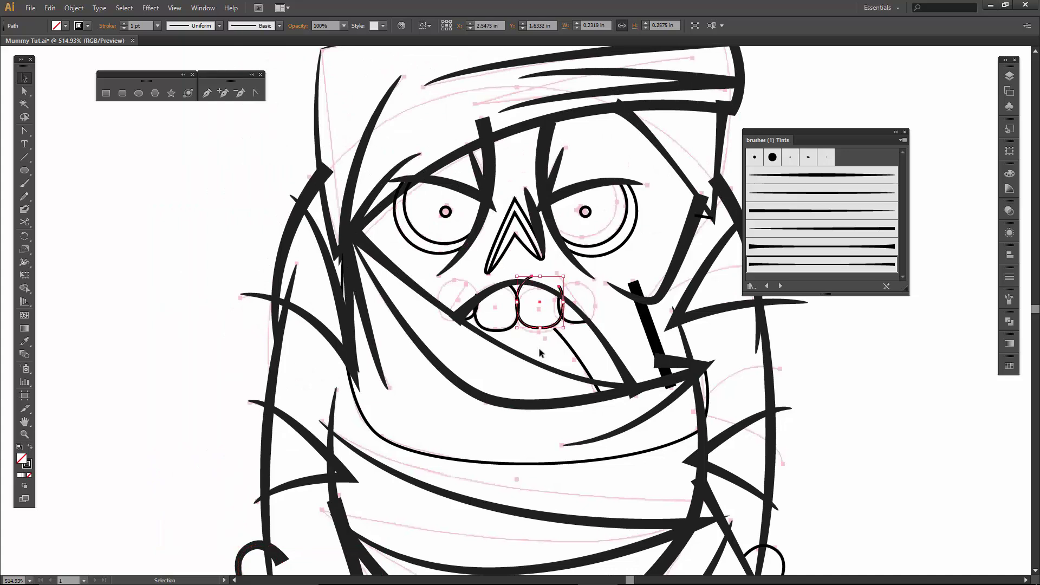
key(Down)
key(Up)
drag(542, 278, 543, 283)
click(501, 329)
drag(496, 329, 497, 327)
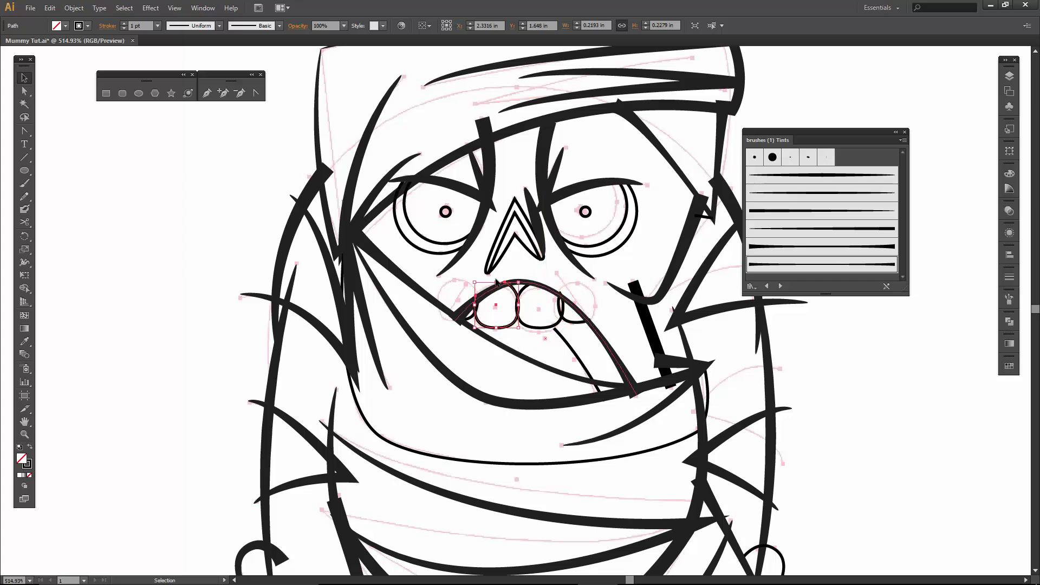
drag(496, 283, 497, 287)
click(522, 340)
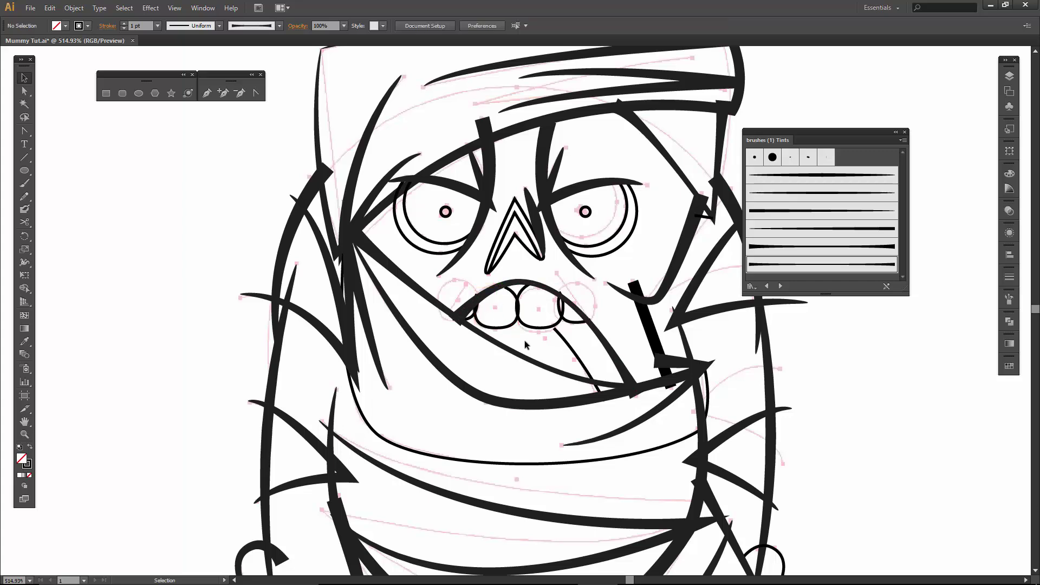
Step: Zoom out to the whole mummy and set the back arm path's stroke weight to 3 pt
click(568, 342)
key(ctrl+shift+a)
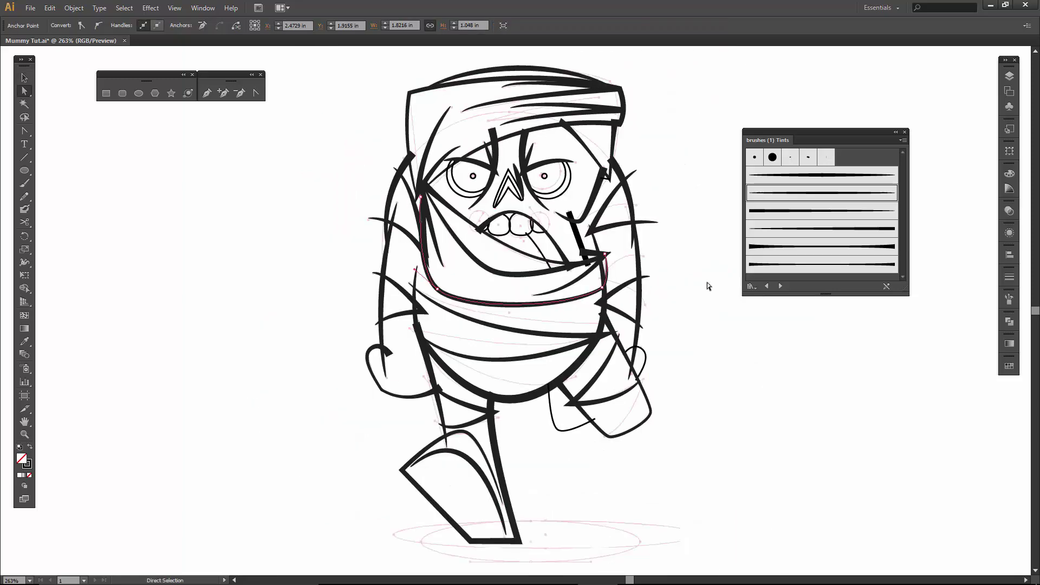
key(ctrl+0)
key(a)
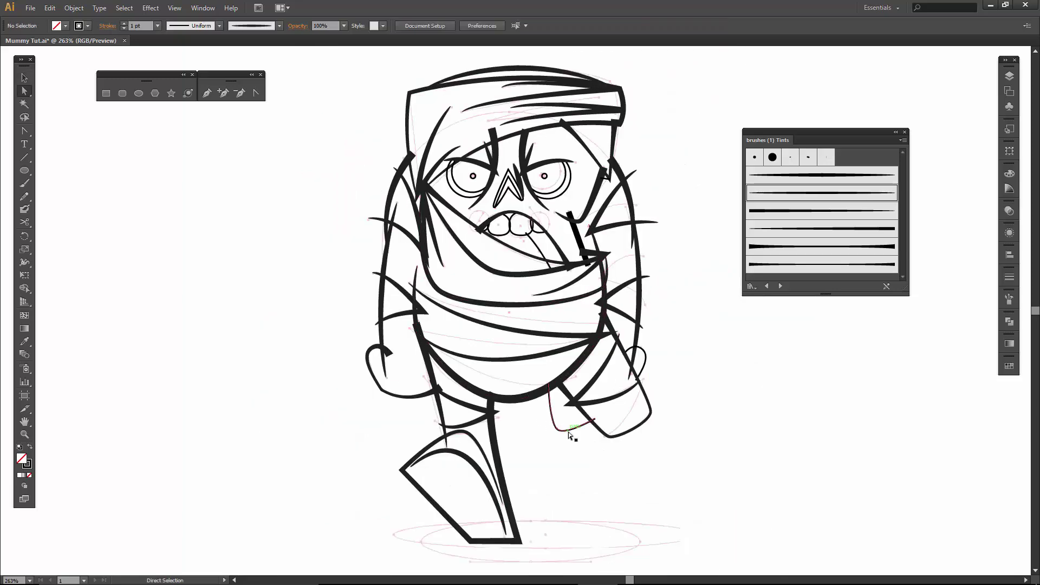
click(569, 432)
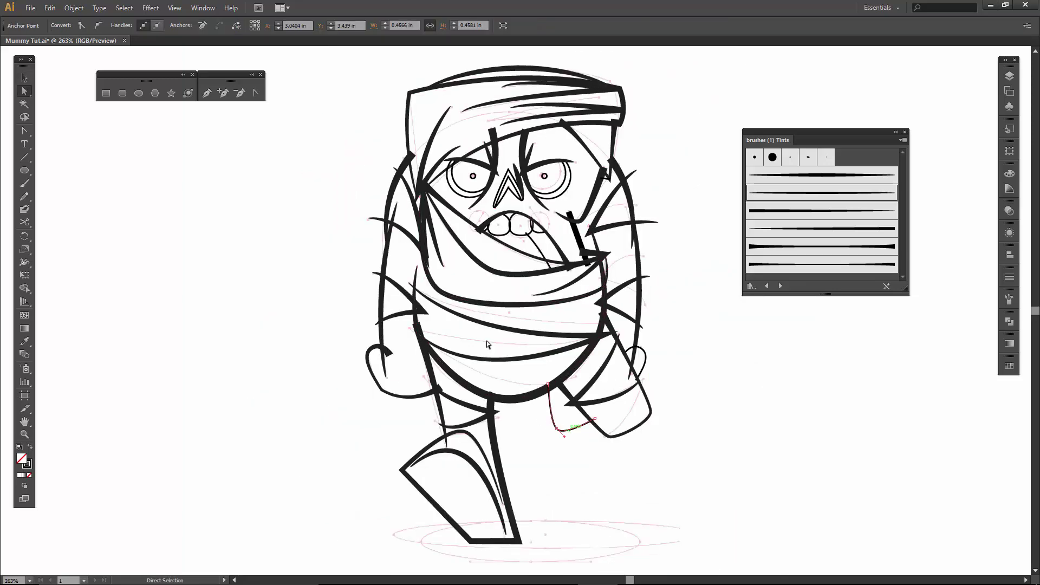
click(24, 78)
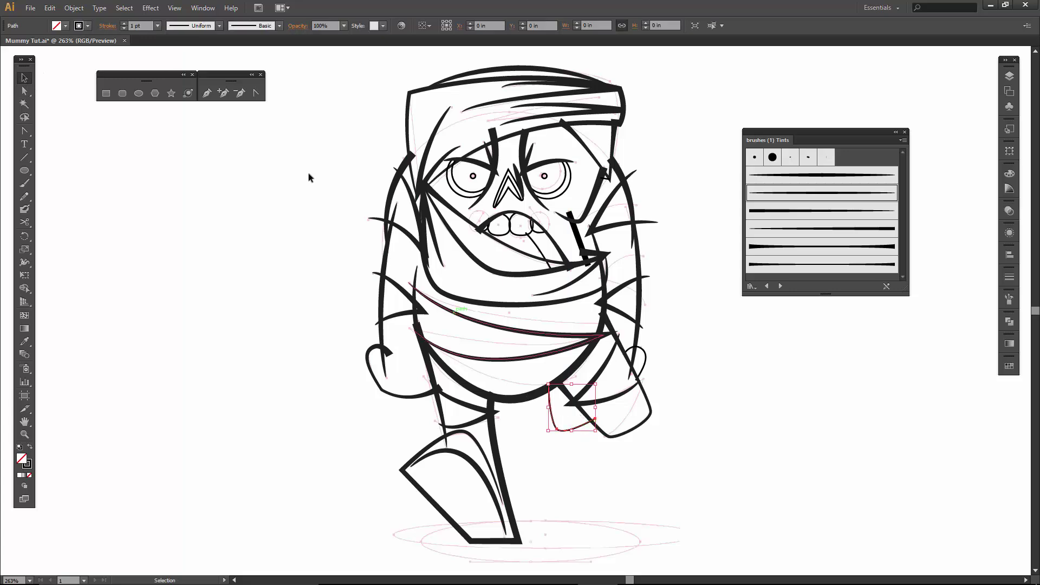
click(124, 23)
click(123, 23)
click(223, 378)
Step: Draw a large ellipse around the feet and make the inner ground ellipse taller
click(24, 170)
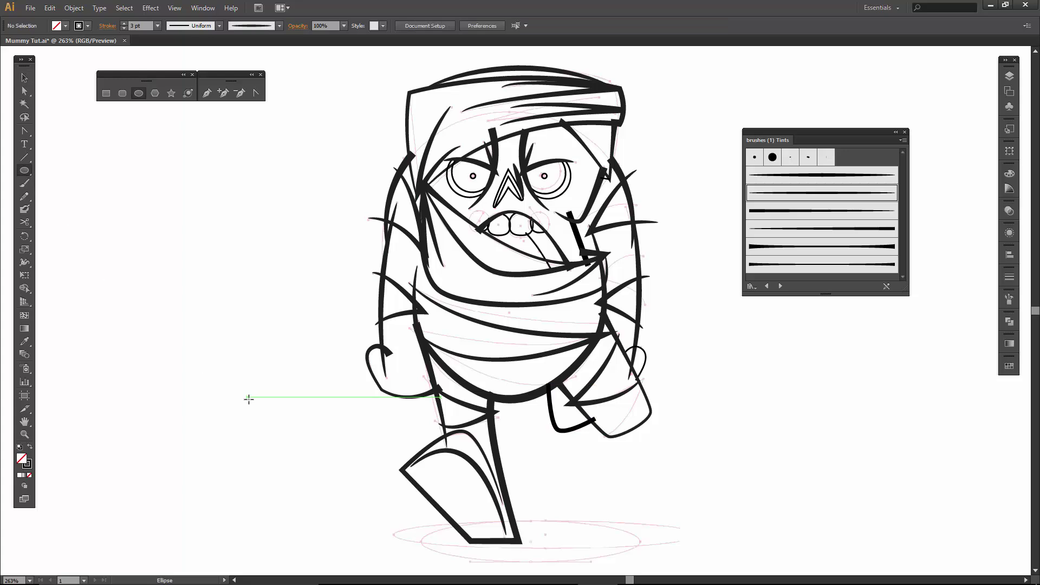
drag(410, 525, 424, 542)
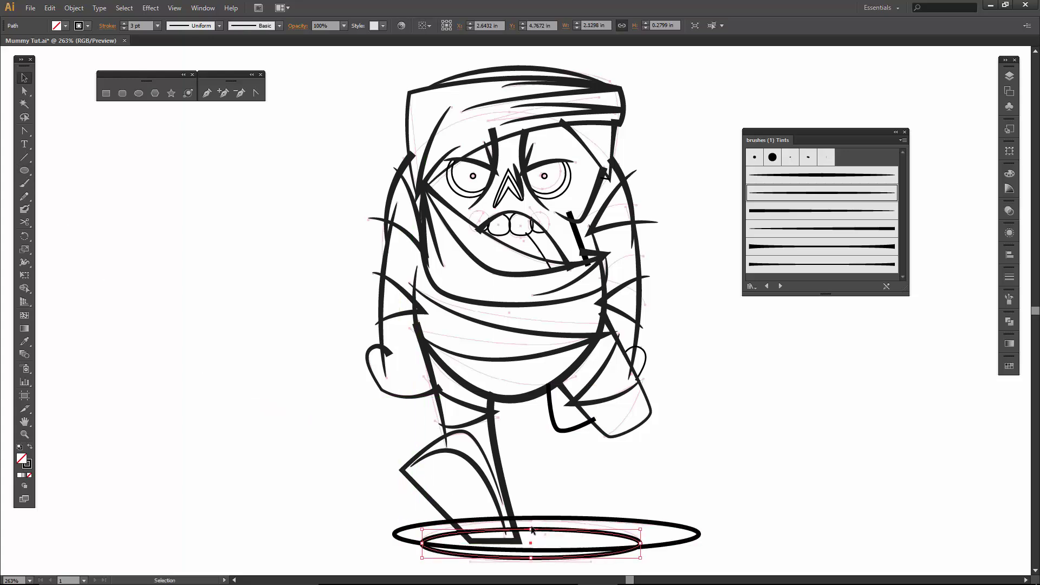
drag(531, 531, 532, 519)
click(591, 489)
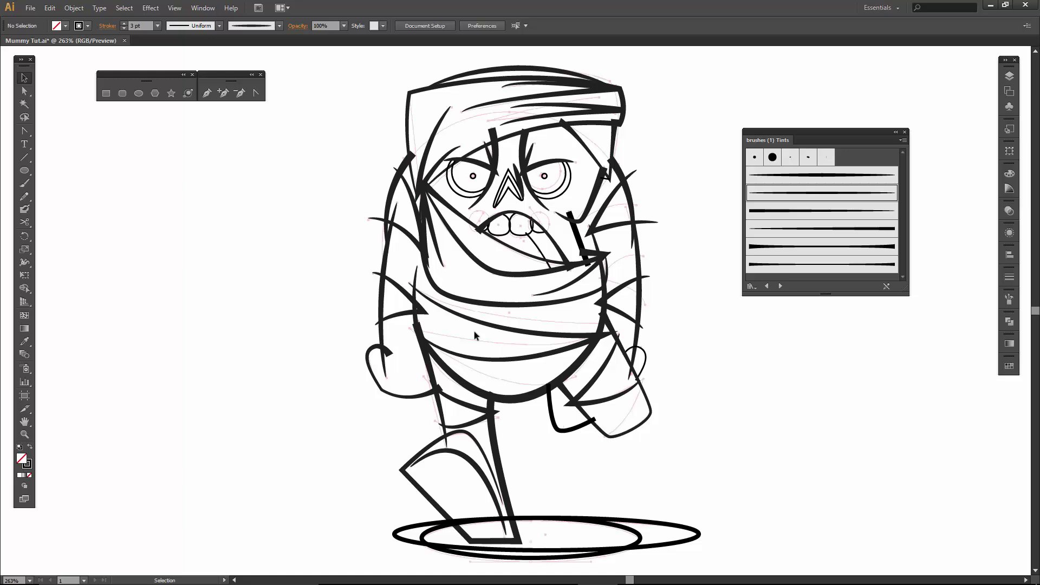
Step: Shift an anchor on the head's top edge to reshape it
scroll(474, 336, down, 1)
key(a)
mouse_move(502, 83)
mouse_down()
mouse_move(502, 72)
mouse_move(513, 81)
mouse_up()
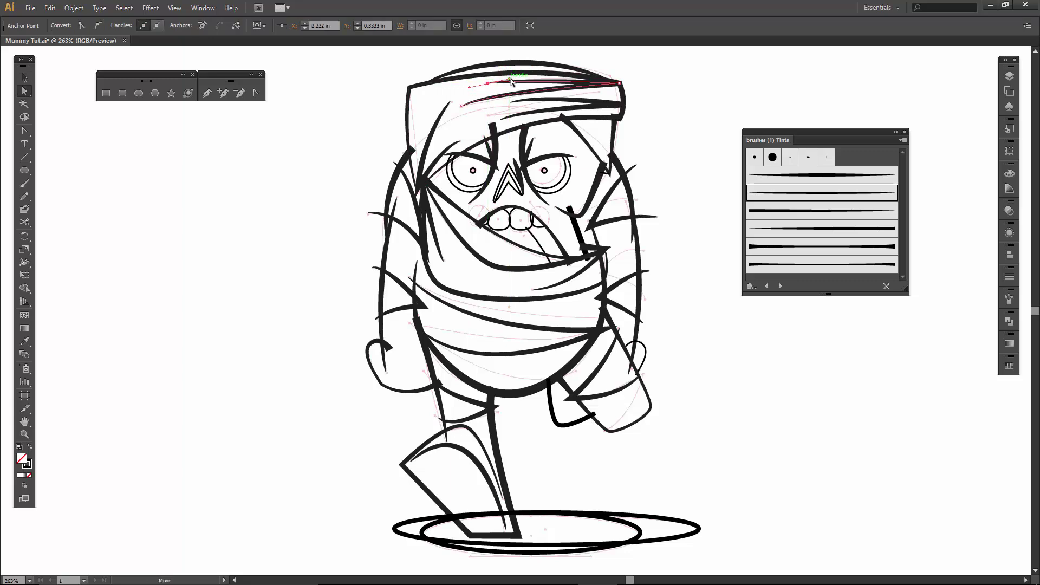
click(635, 74)
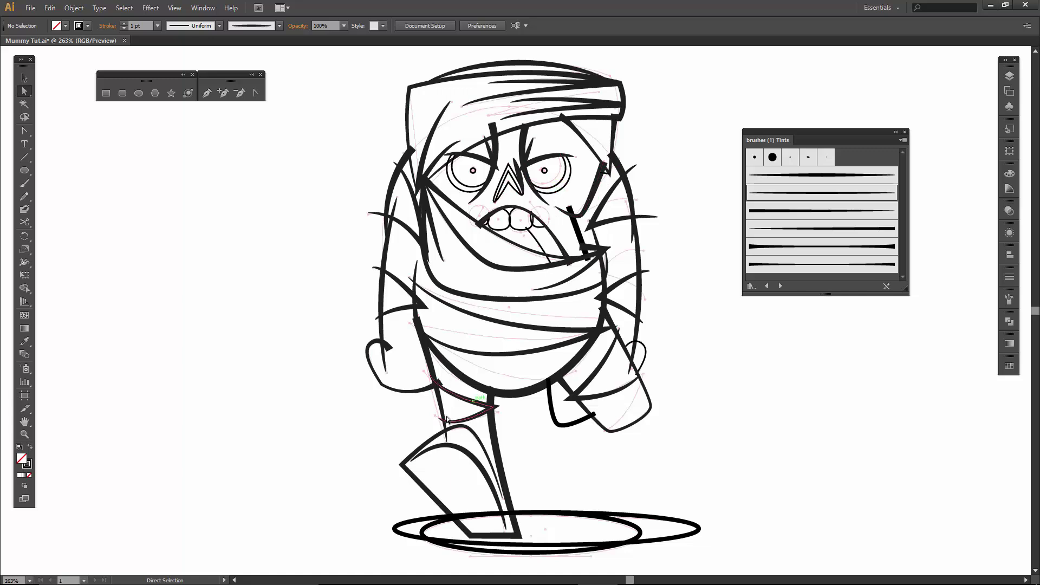
Step: Move the front foot's toe corner slightly down-right and adjust the thin leg line's top point
click(411, 461)
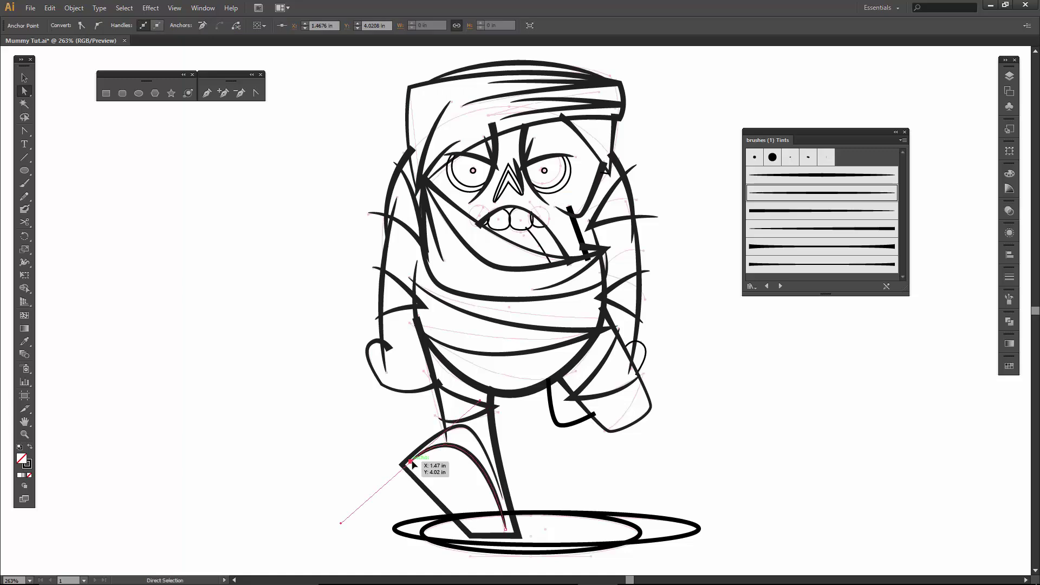
drag(412, 464, 414, 464)
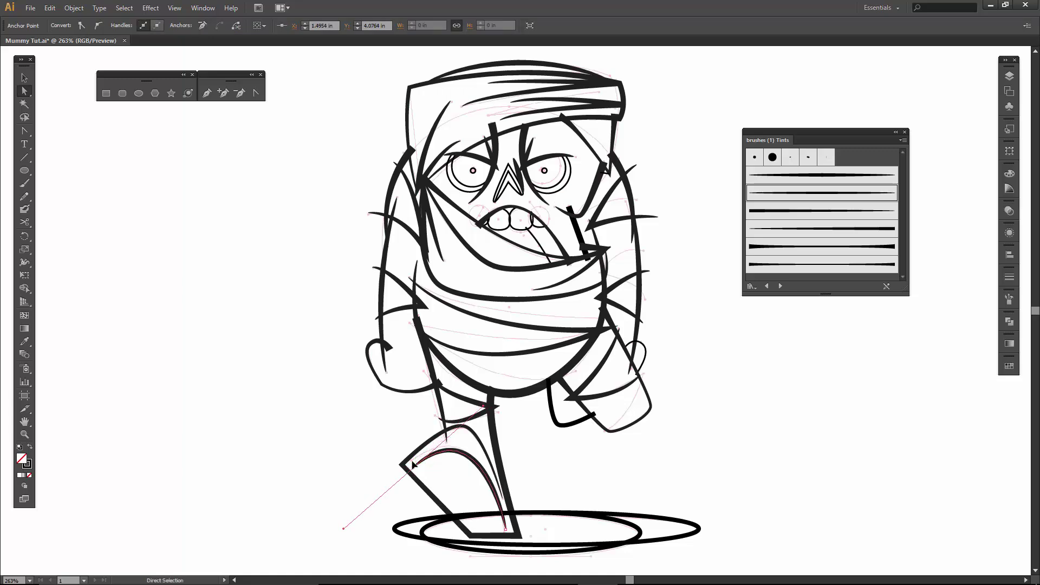
click(338, 454)
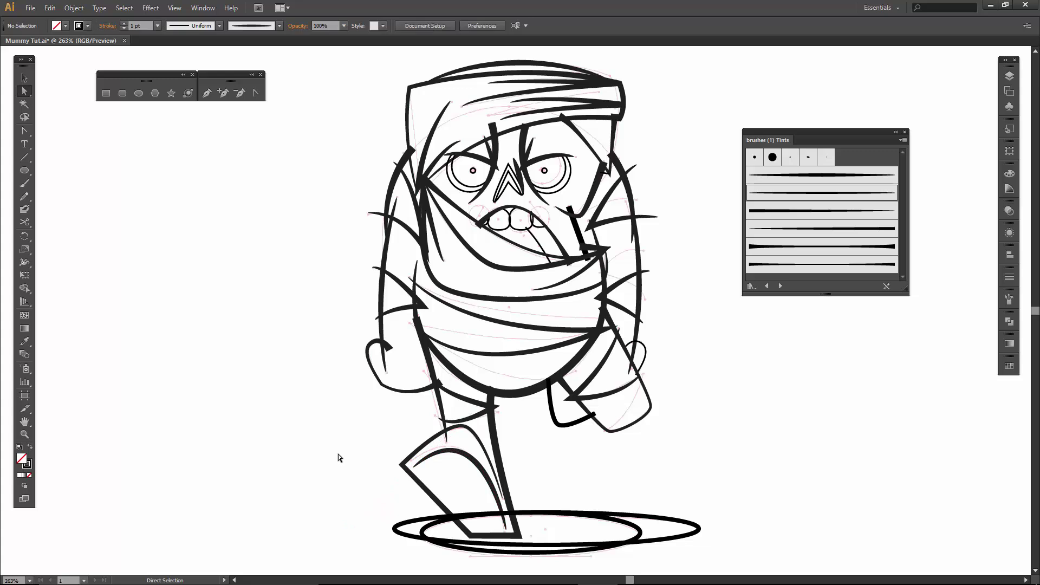
click(419, 324)
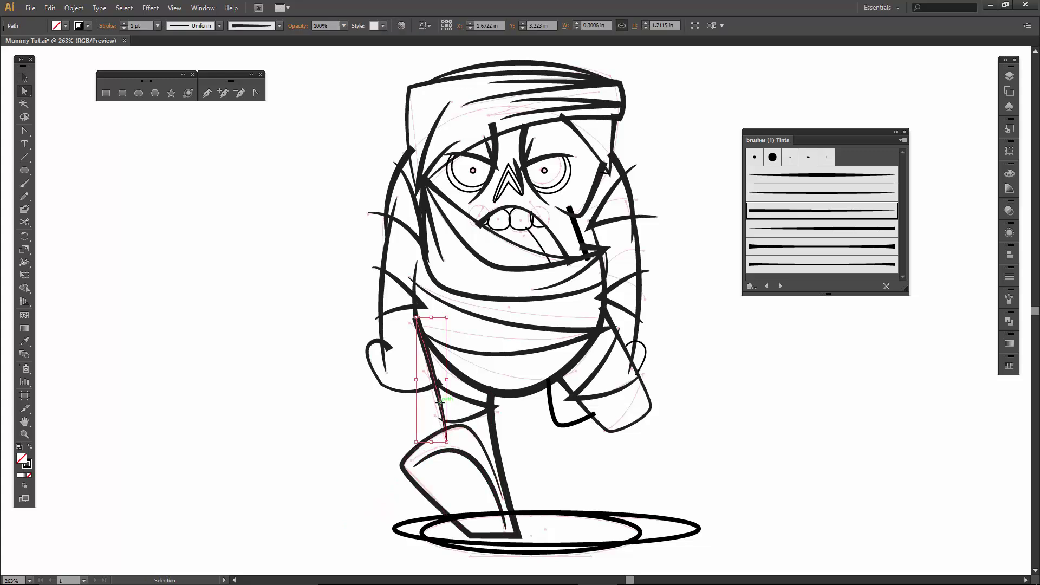
drag(421, 320, 421, 322)
click(350, 313)
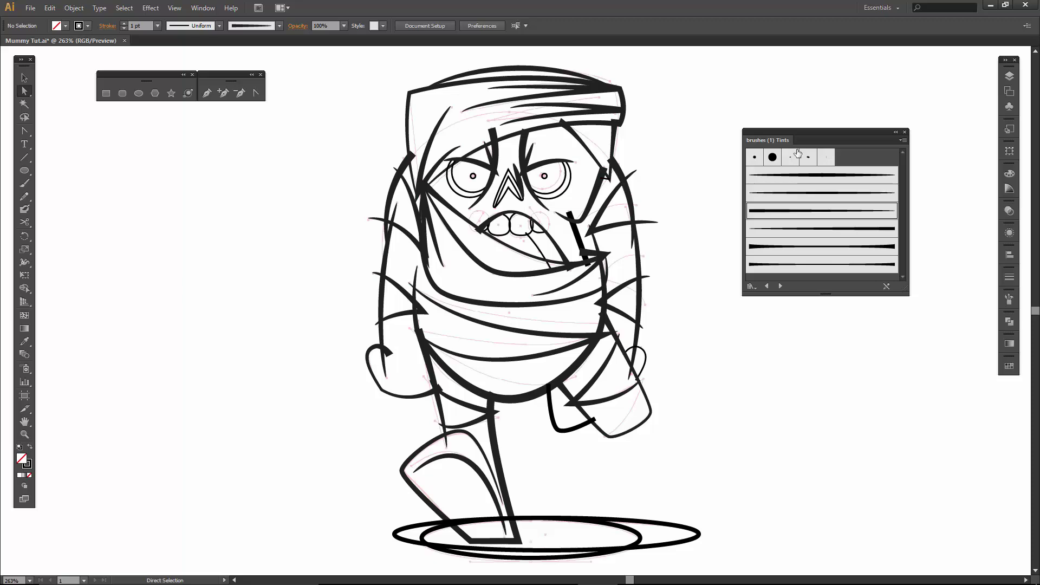
Step: Save the document and duplicate the 'INKING copy' layer in the Layers panel
click(30, 8)
click(83, 125)
click(1011, 77)
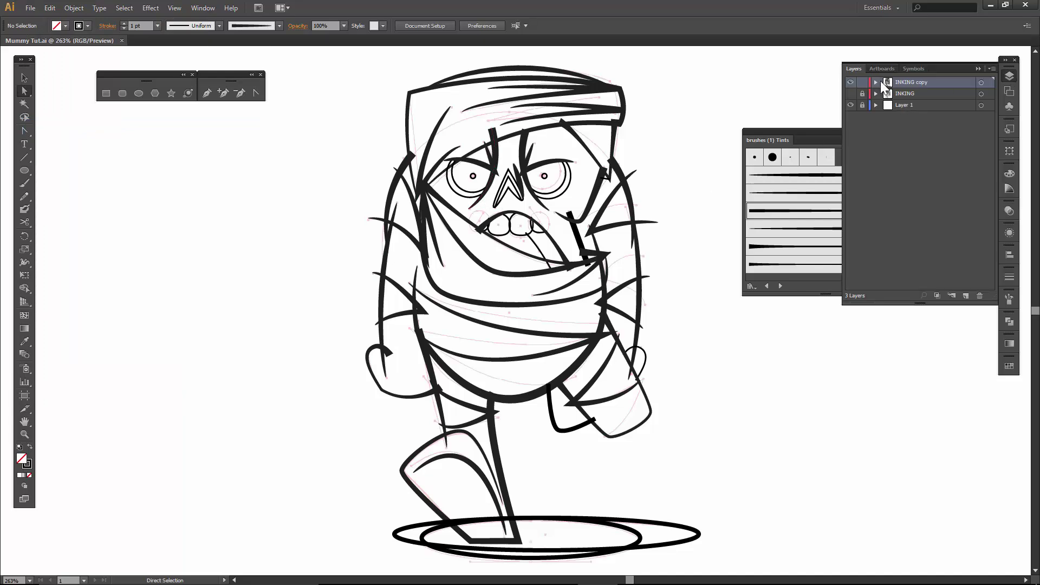
click(992, 69)
click(874, 106)
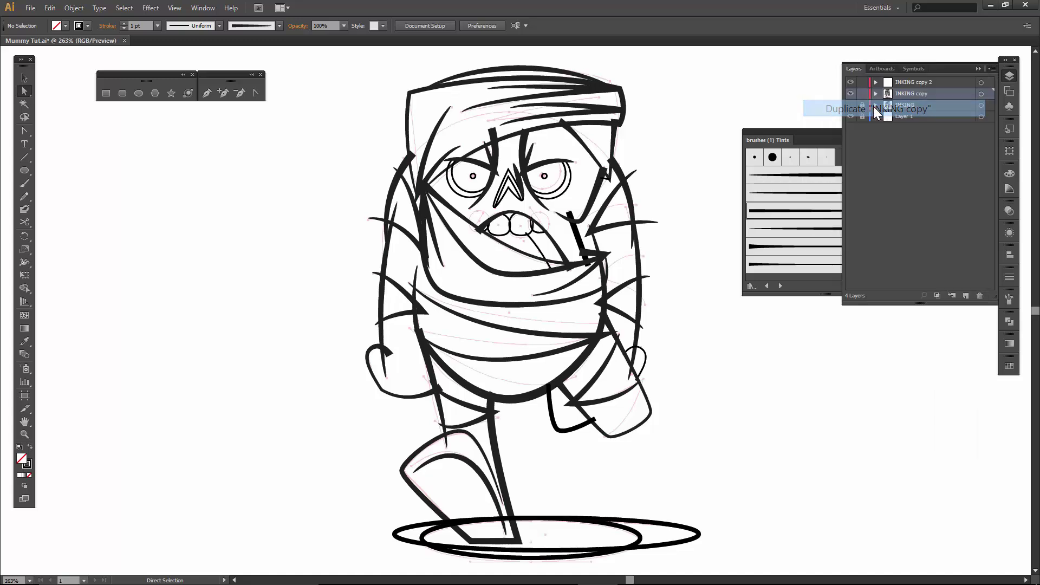
Step: Rename the duplicated layer to 'brushes' and hide it
double_click(905, 93)
text(brushes)
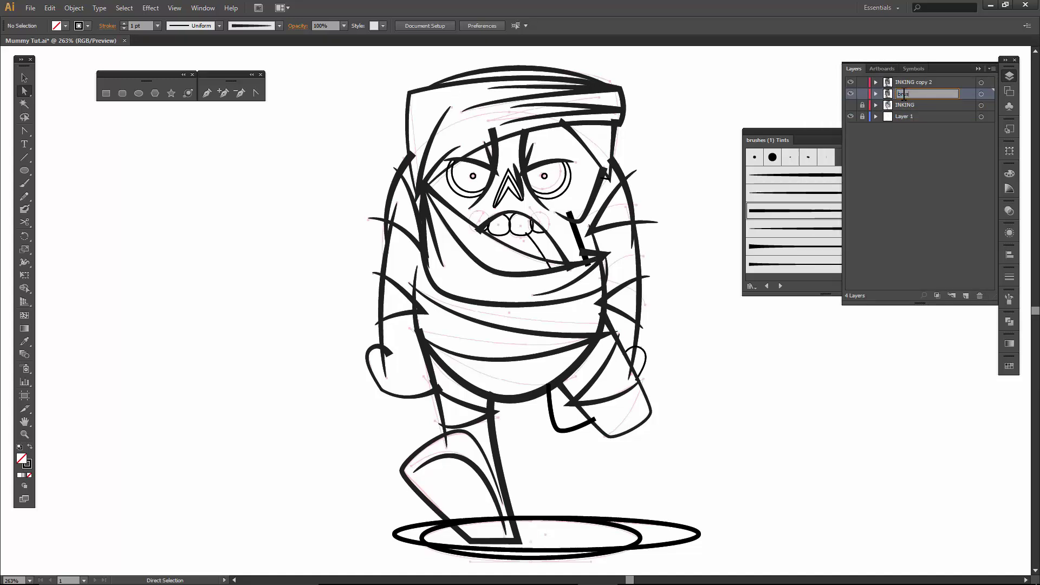
key(Return)
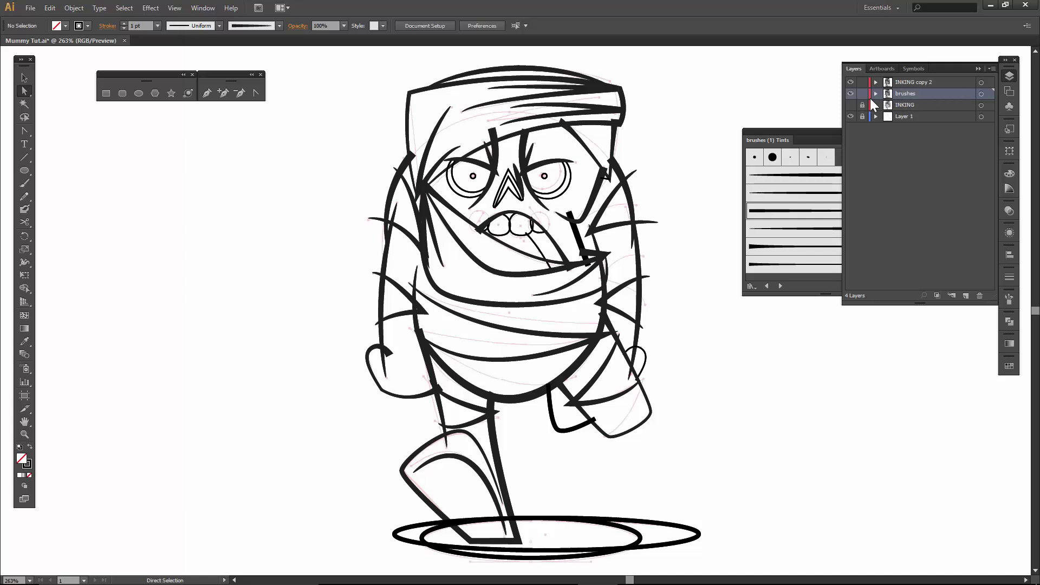
click(851, 93)
Step: Rename the 'INKING copy 2' layer to 'brushes expanded' and select all its artwork
double_click(905, 83)
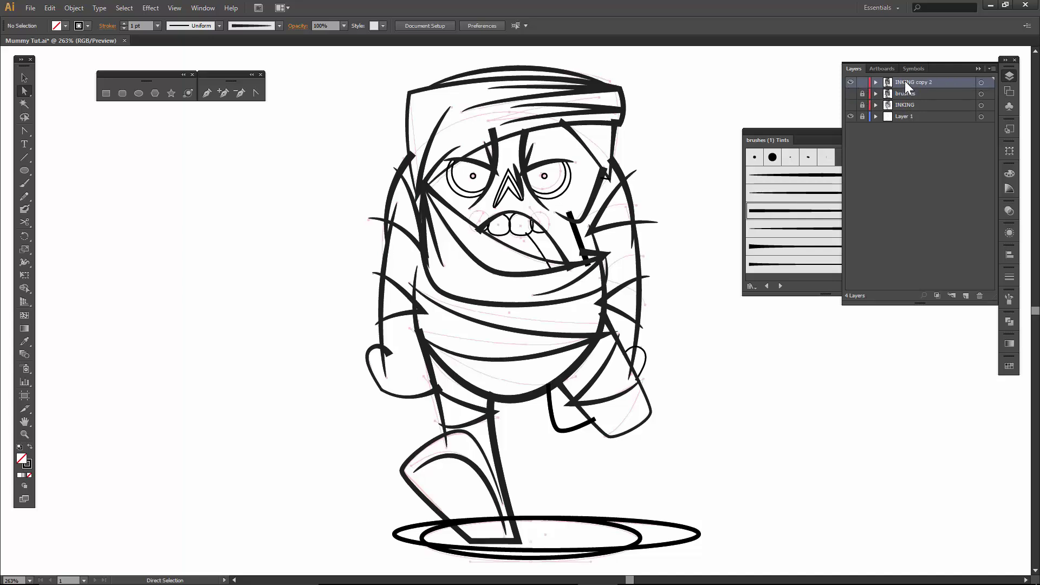
text(brushes expanded)
key(Return)
click(981, 83)
Step: Remove the ground ellipses and the eye circles and pupils from the selection
key(v)
shift+click(624, 528)
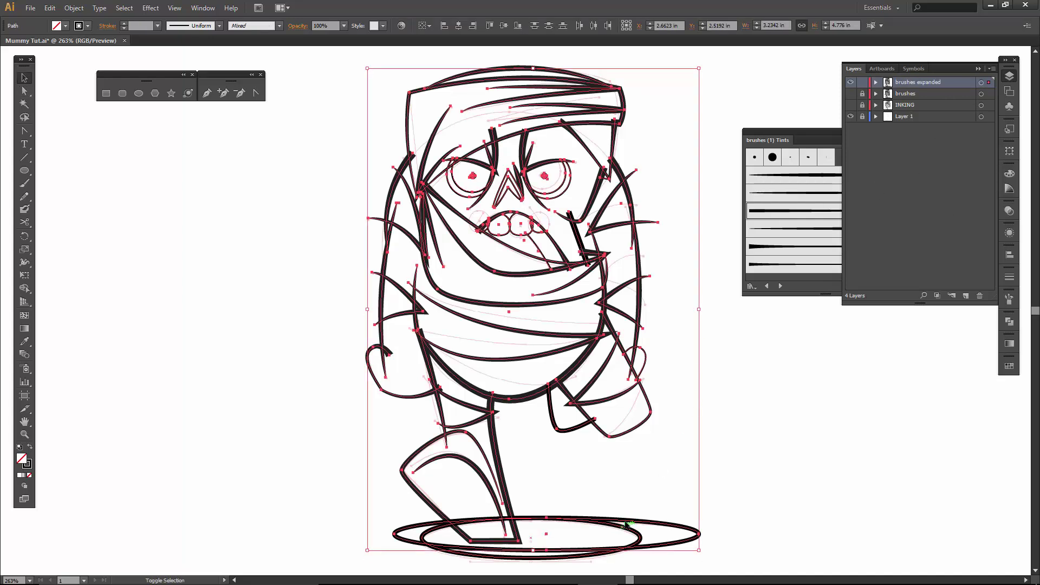
shift+click(473, 183)
shift+click(545, 176)
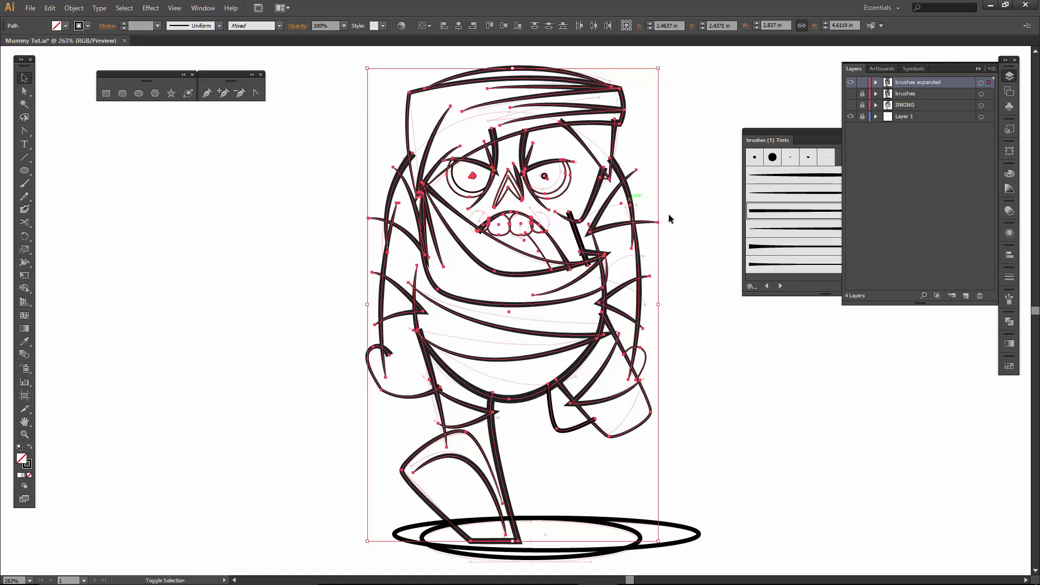
shift+click(473, 176)
Step: Expand Appearance, then Expand with Fill and Stroke, and deselect the artwork
key(z)
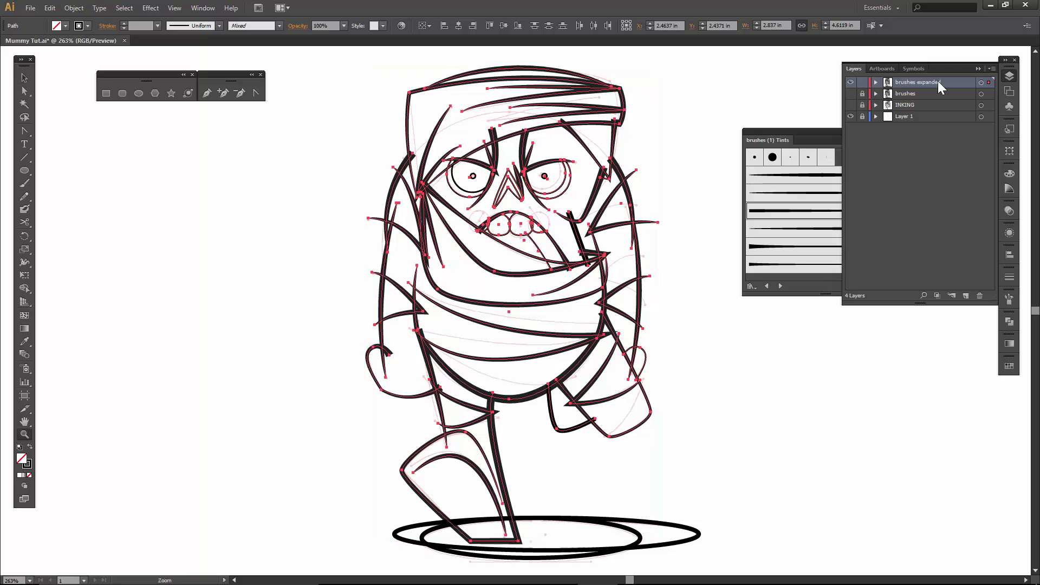
click(74, 8)
click(131, 188)
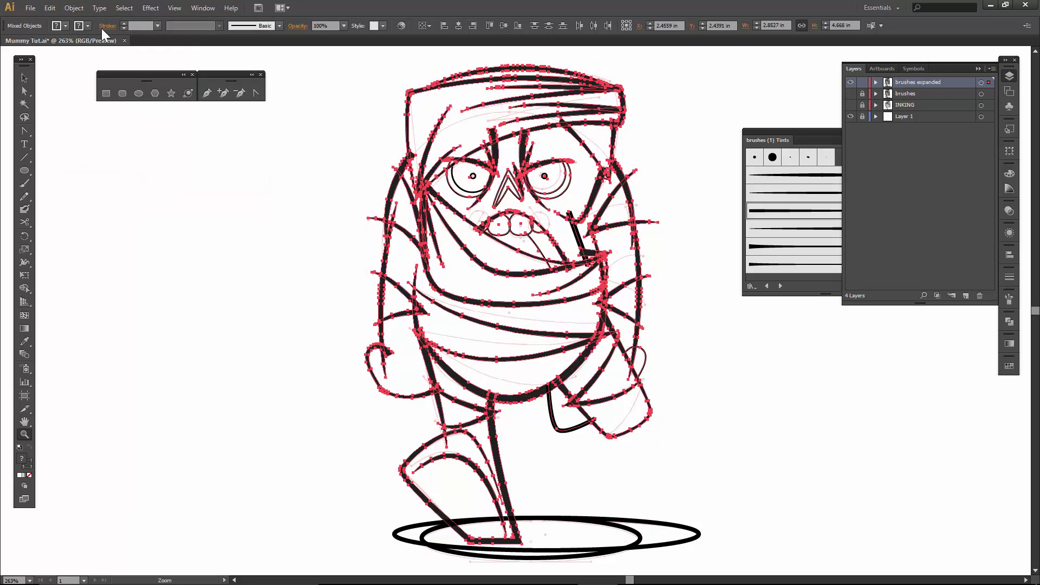
click(76, 8)
click(122, 163)
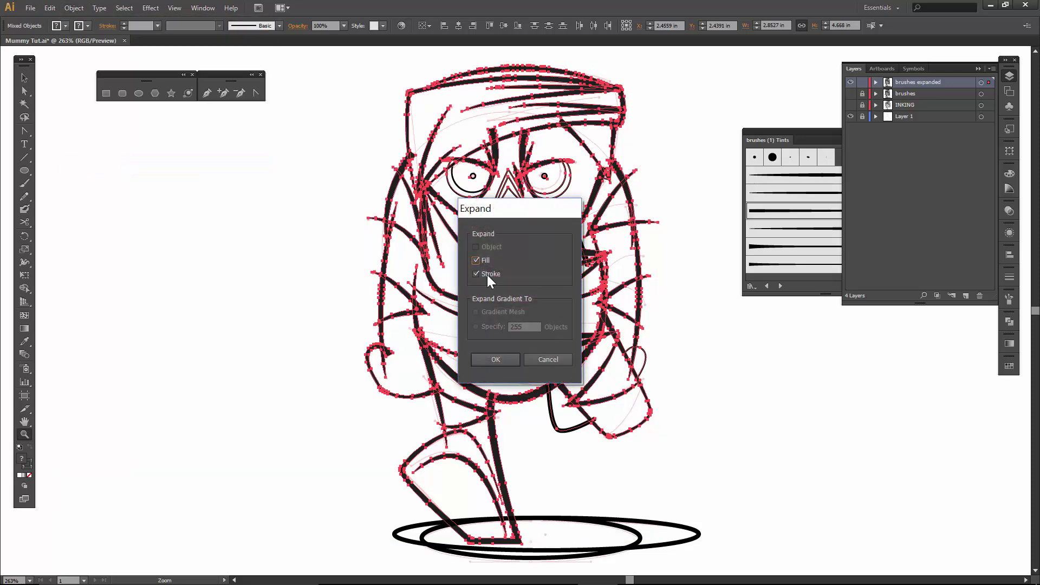
click(504, 360)
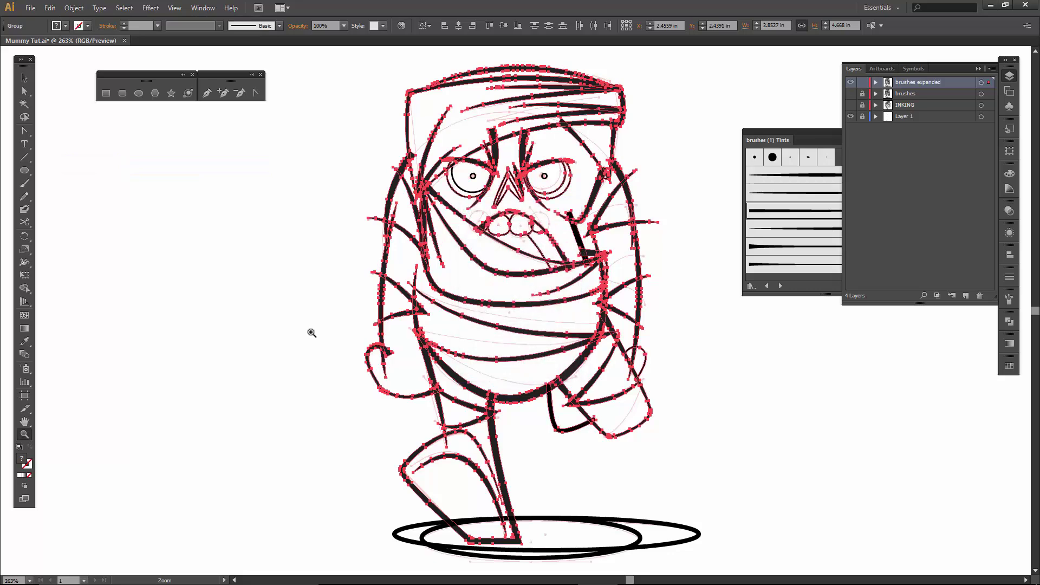
key(v)
click(310, 331)
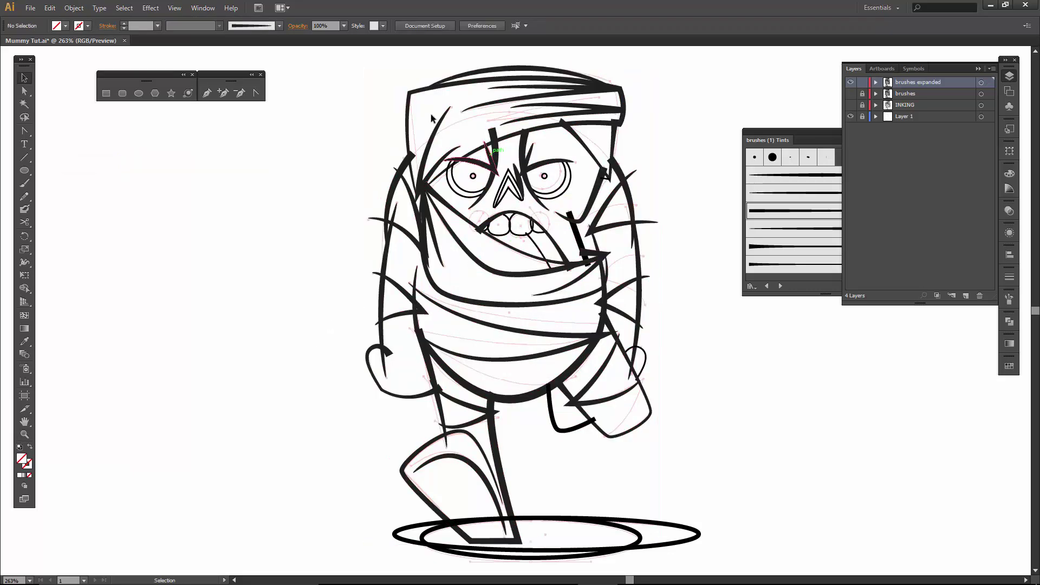
Step: Zoom in on the mummy's head, move the Brushes panel aside and collapse Layers
key(z)
drag(373, 60, 644, 240)
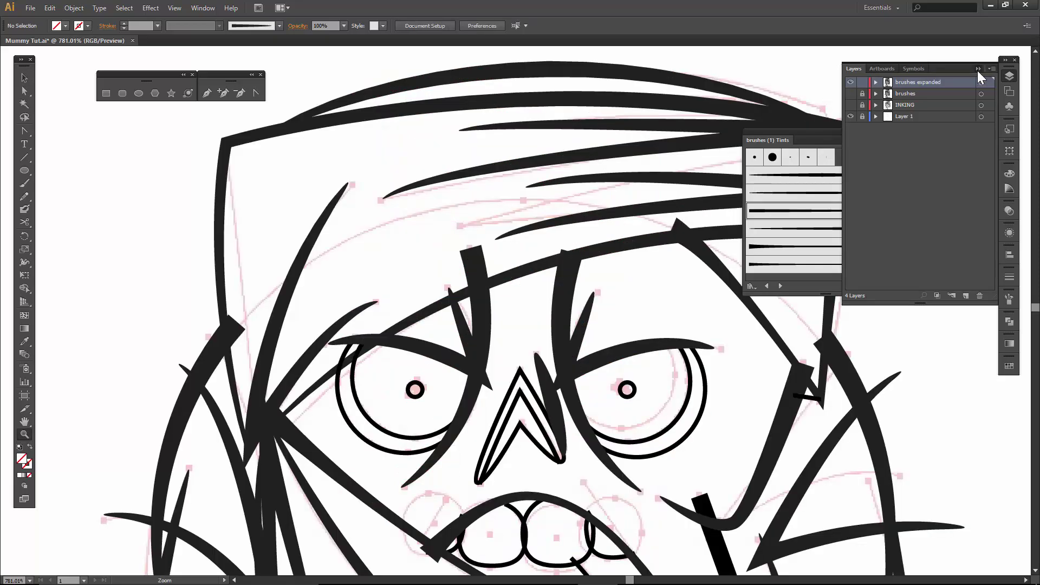
mouse_move(768, 142)
mouse_down()
mouse_move(791, 213)
mouse_move(1007, 383)
mouse_up()
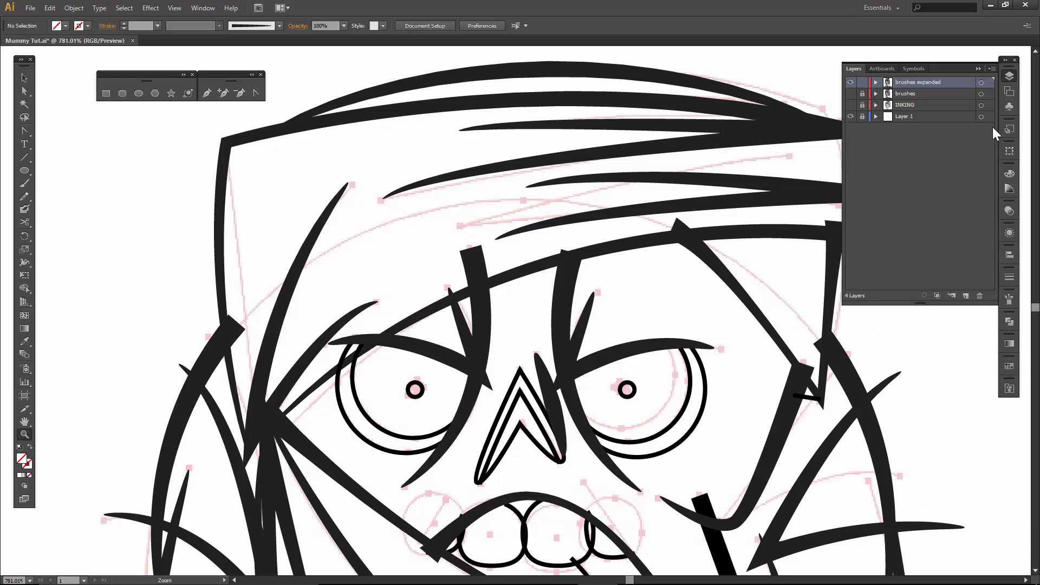
click(978, 70)
key(v)
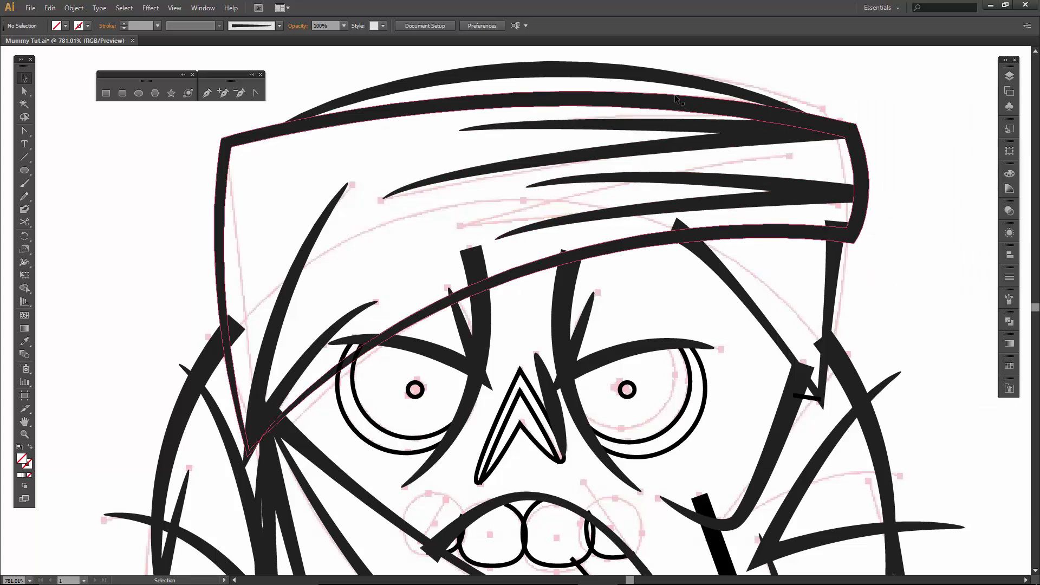
Step: Erase the overlapping tip of the left hair stroke and the diagonal stroke's end near the eye
click(325, 213)
click(239, 329)
key(shift+e)
mouse_move(240, 328)
mouse_down()
mouse_move(234, 311)
mouse_move(249, 384)
mouse_up()
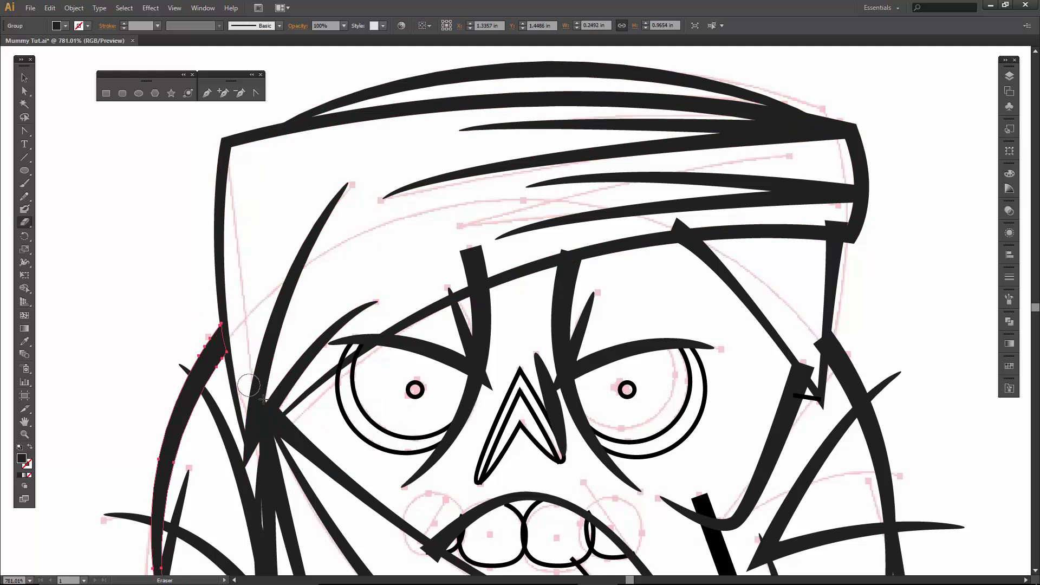
ctrl+click(269, 418)
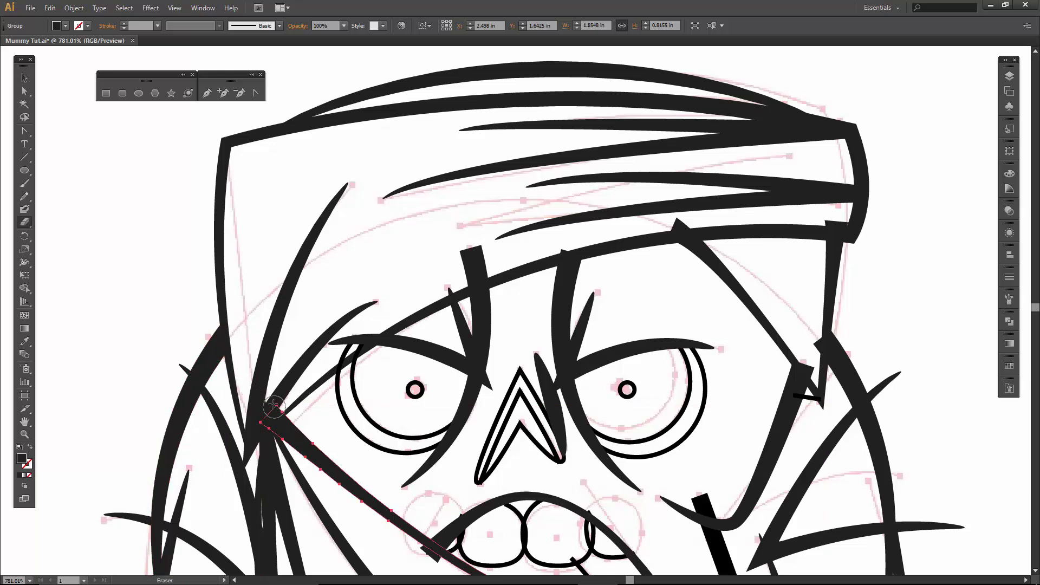
drag(277, 401, 249, 434)
Step: Erase overlapping ends of the left eyebrow, left eye circles and the stroke between the eyes
ctrl+click(448, 293)
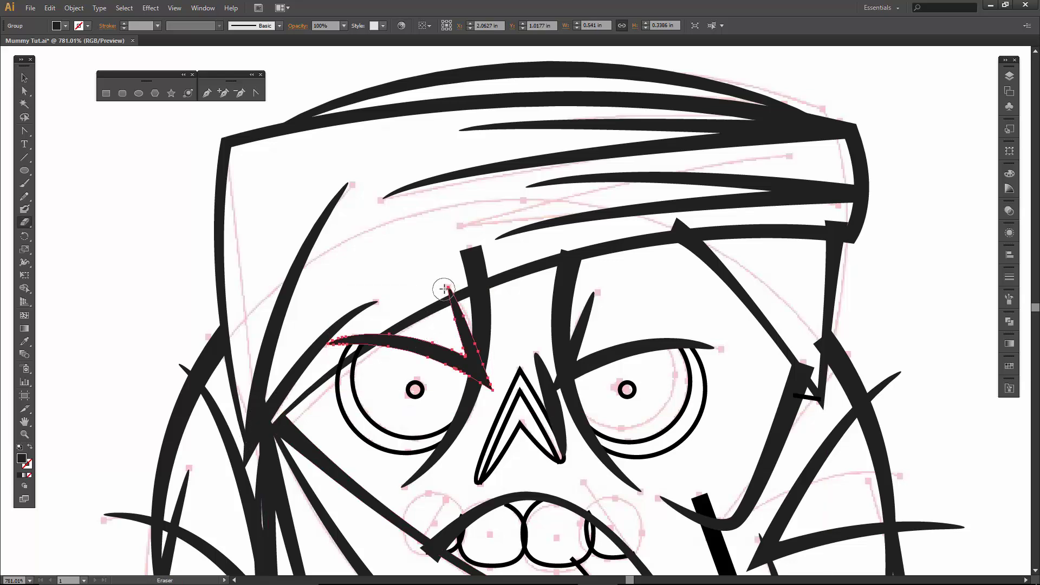
drag(445, 289, 451, 295)
drag(380, 337, 332, 351)
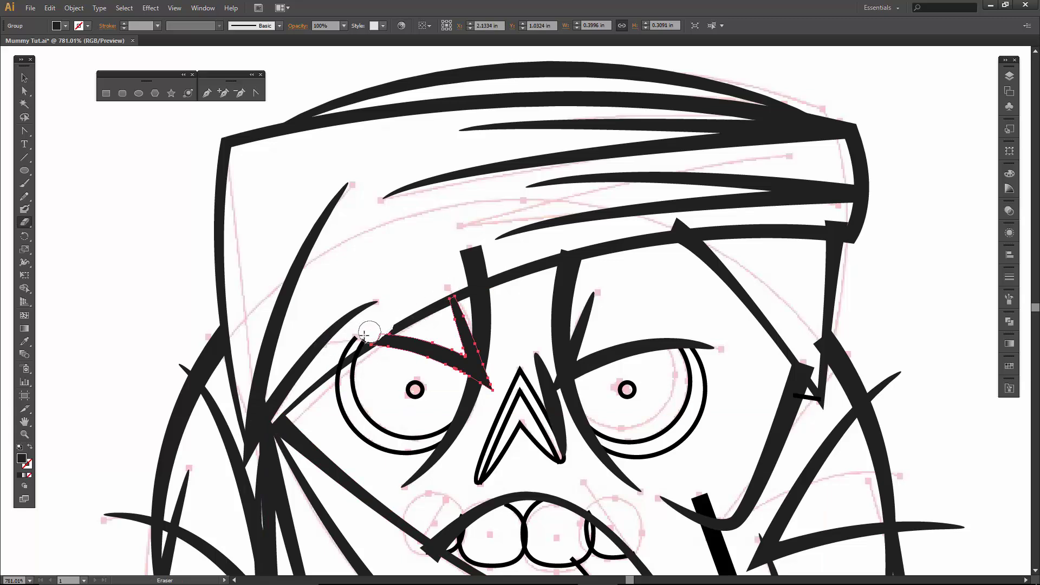
ctrl+click(343, 404)
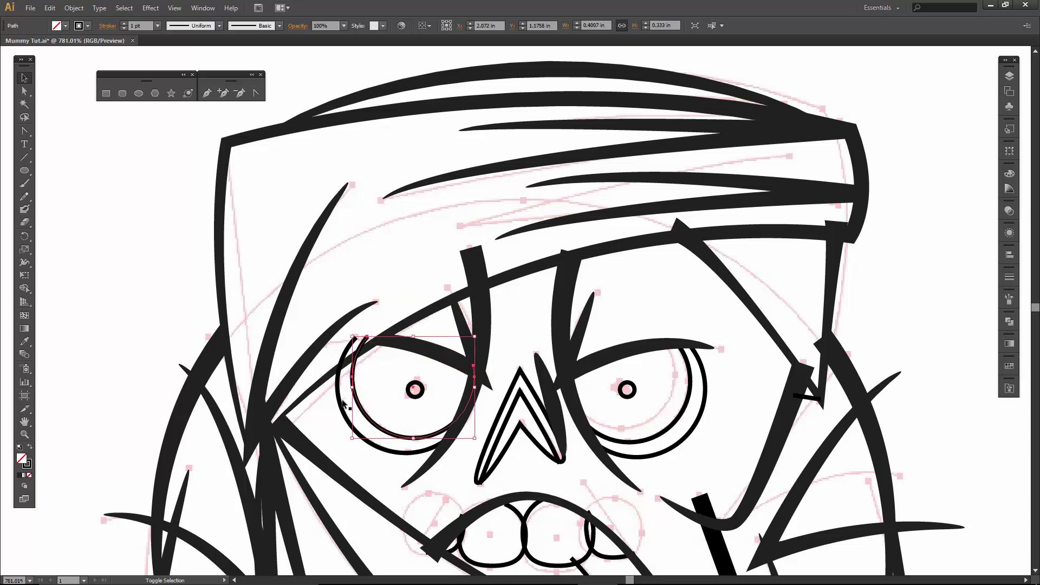
ctrl+shift+click(340, 404)
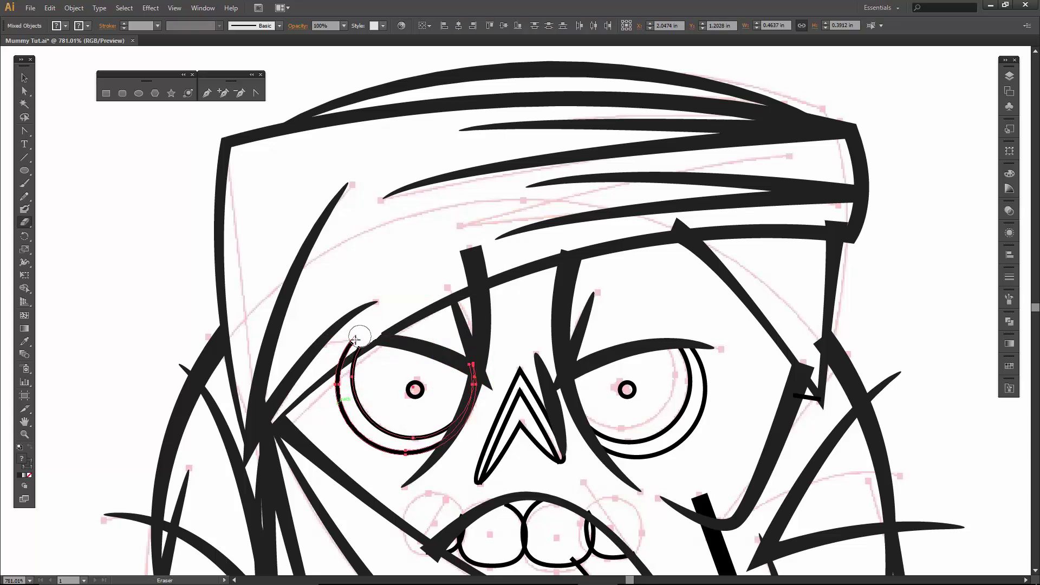
drag(353, 340, 324, 355)
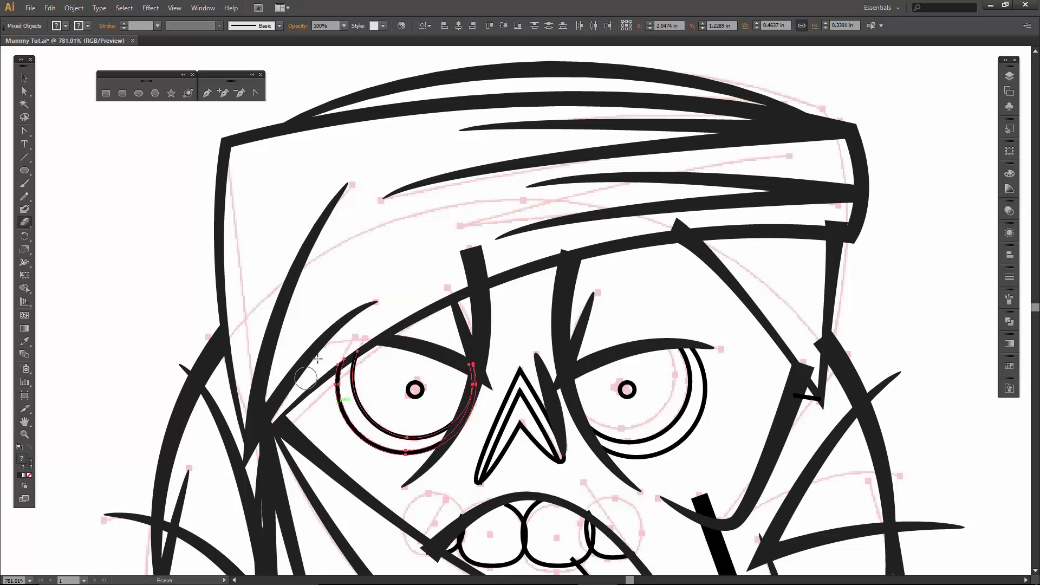
ctrl+click(478, 270)
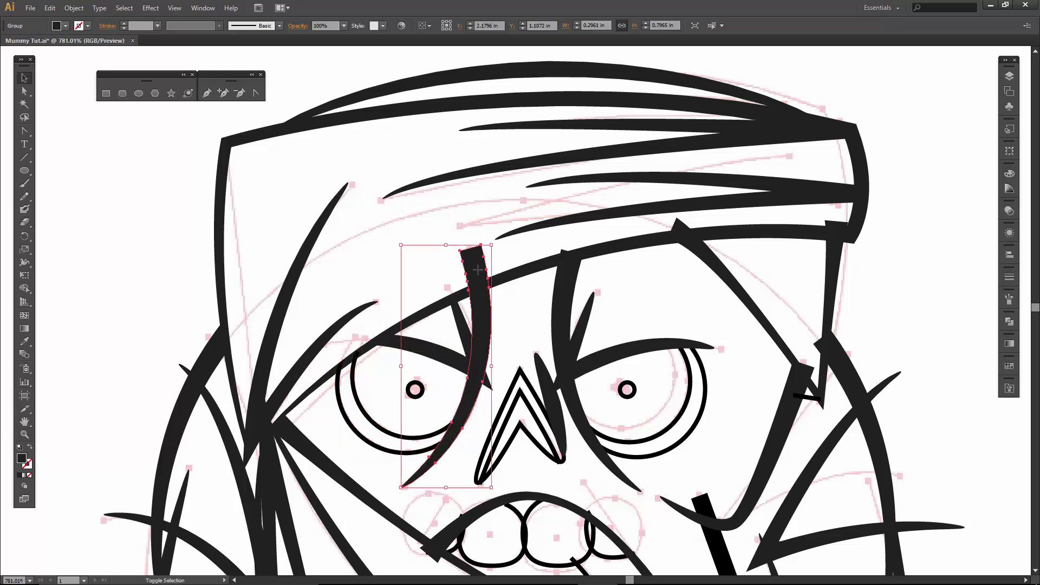
mouse_move(478, 269)
mouse_down()
mouse_move(477, 252)
mouse_move(472, 277)
mouse_up()
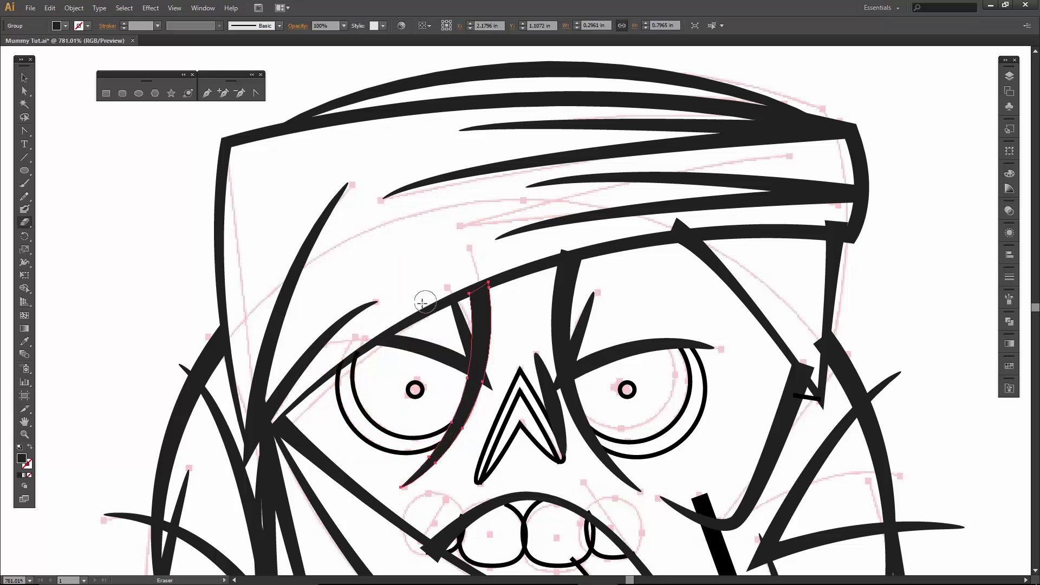
Step: Erase overlapping ends of the right eyebrow, right temple stroke, J-shaped cheek stroke and right arc
ctrl+click(569, 272)
drag(573, 239, 539, 254)
ctrl+click(702, 243)
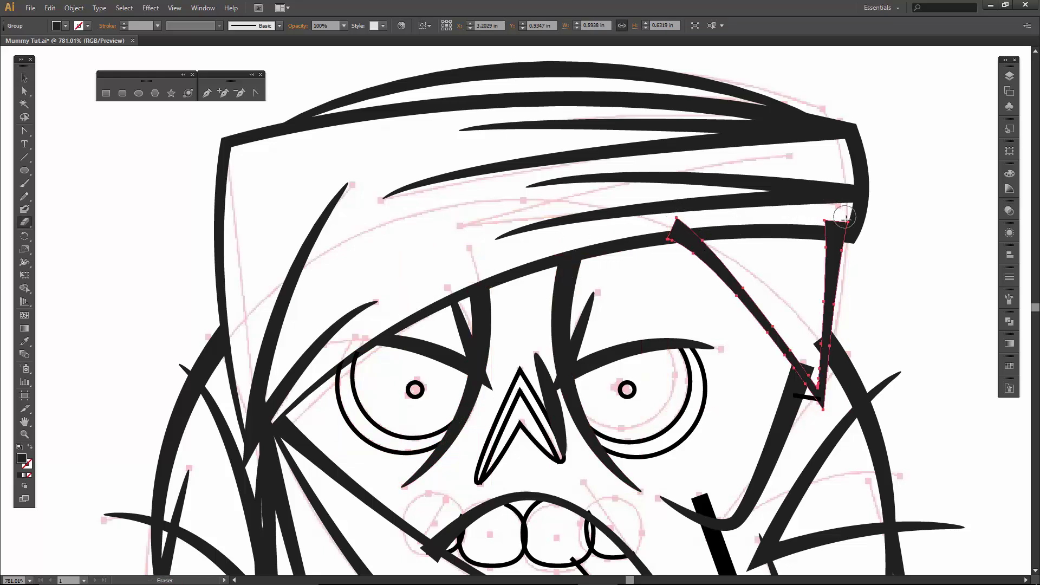
drag(844, 217, 694, 226)
ctrl+click(800, 408)
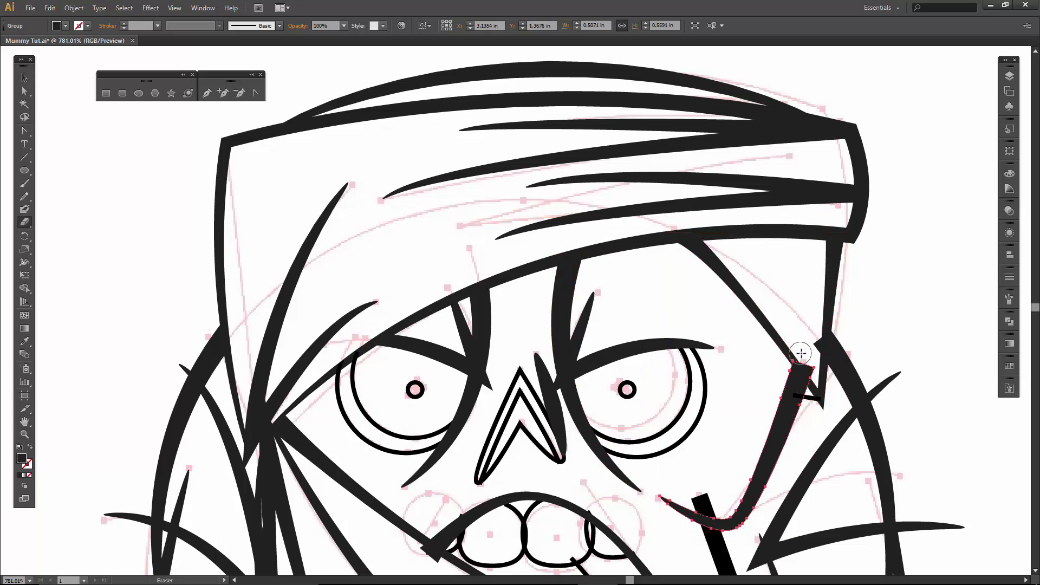
drag(801, 353, 836, 386)
ctrl+click(838, 374)
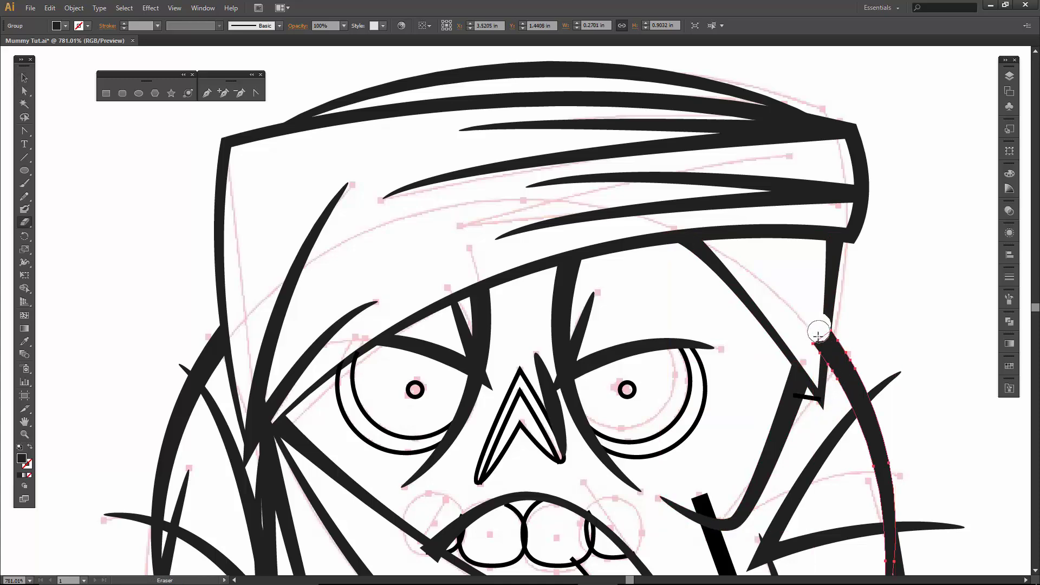
drag(813, 348, 808, 487)
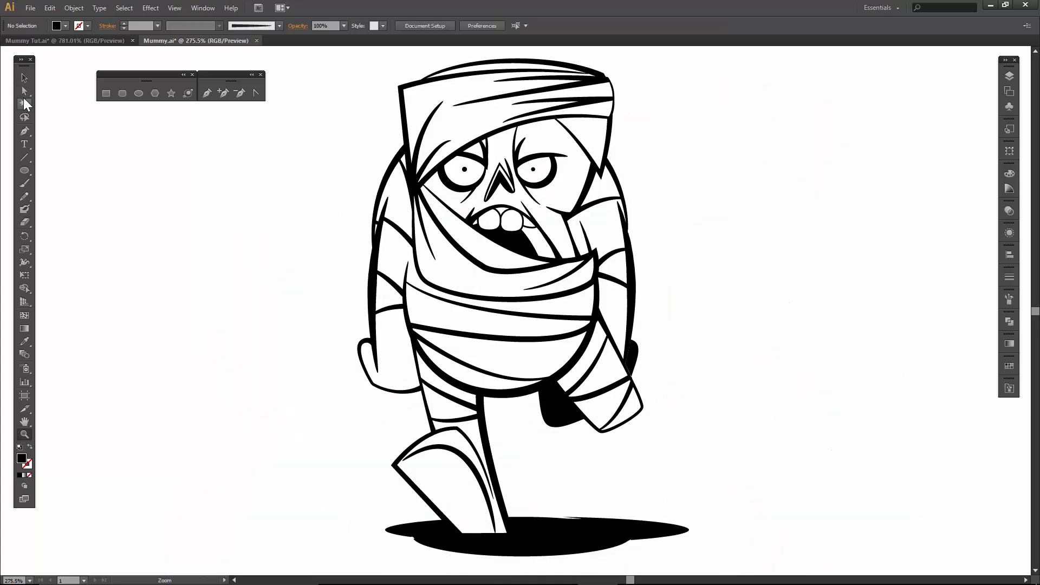
Step: Use the Magic Wand to select all black mummy shapes, then open and close the Pathfinder panel
click(25, 104)
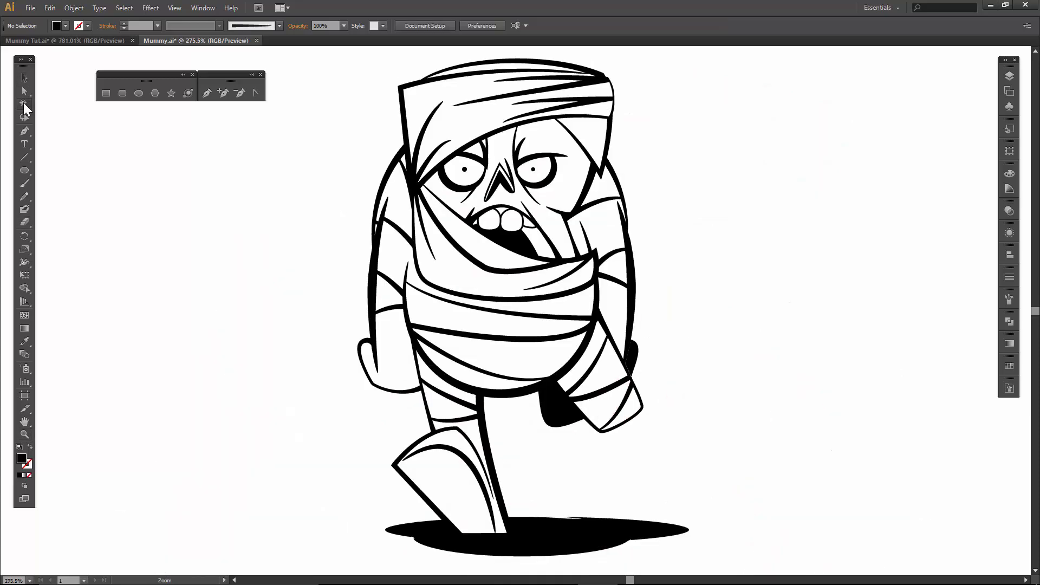
click(415, 173)
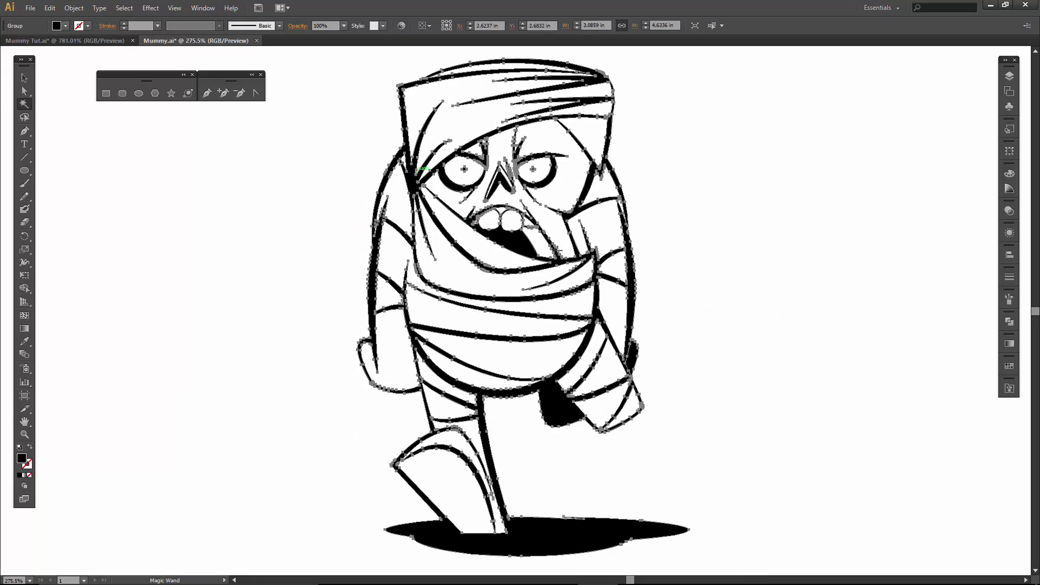
click(1009, 323)
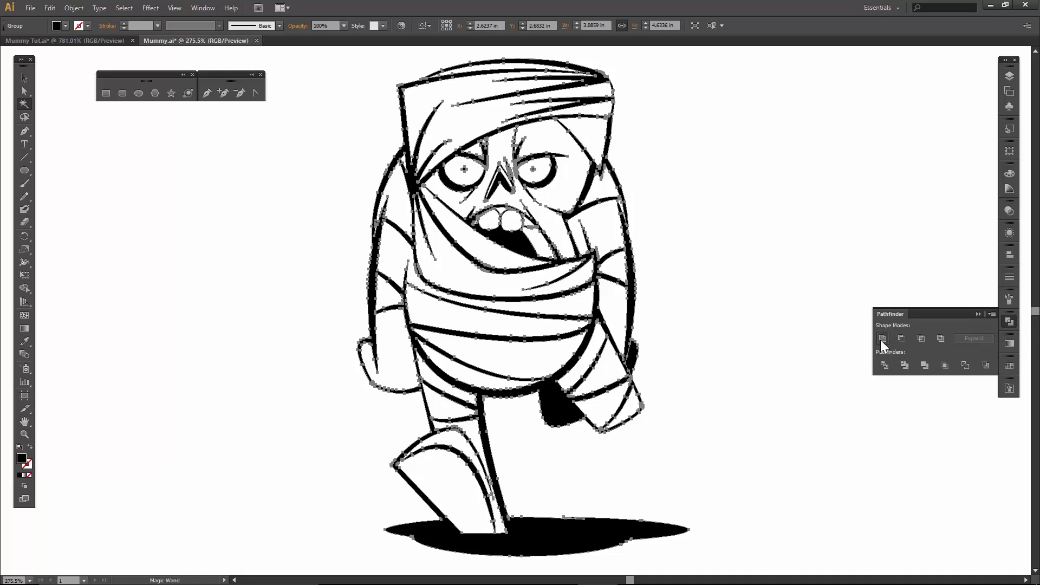
click(978, 313)
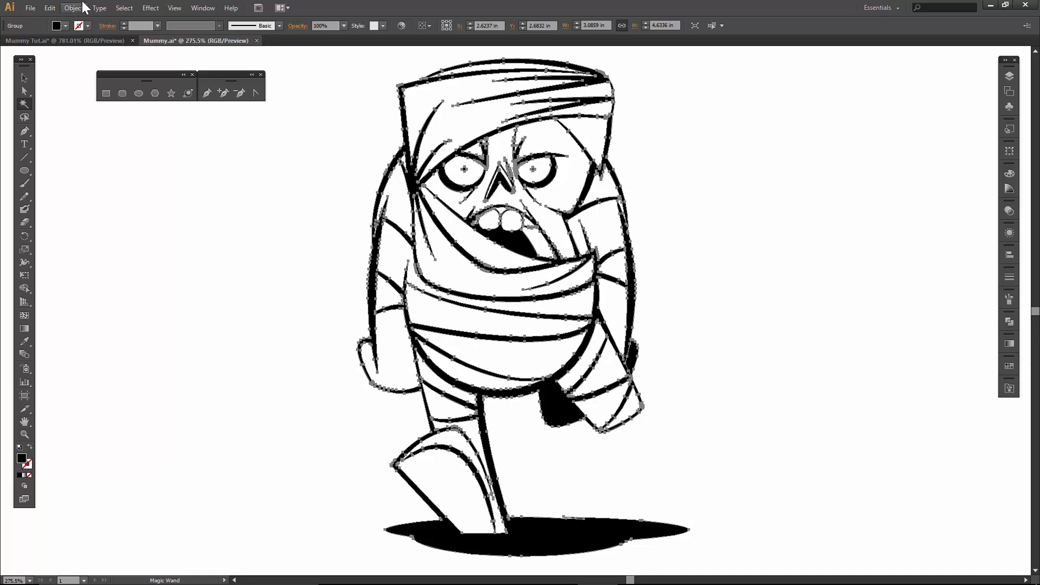